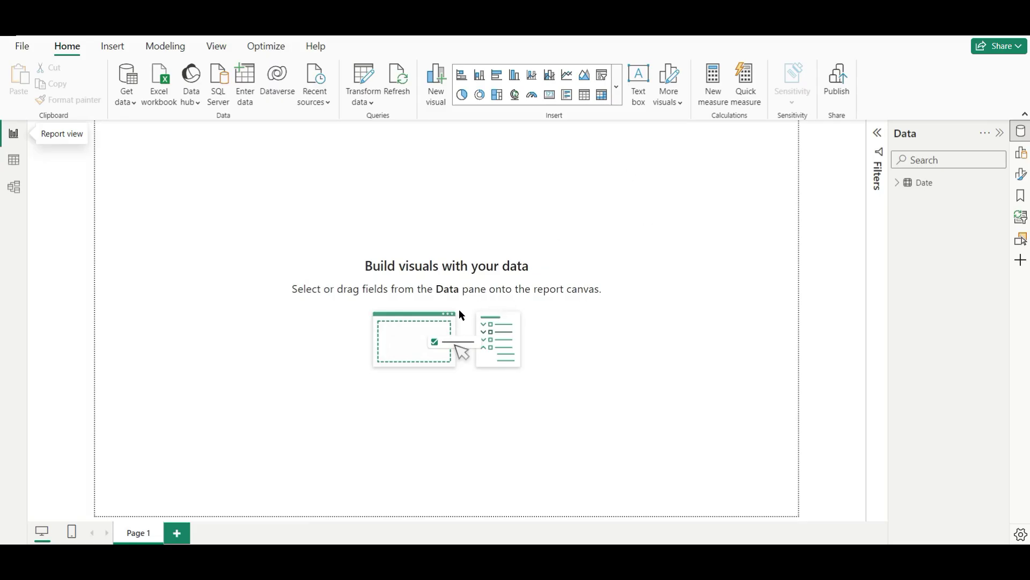
# Step: Check the Date table's contents in the table view and open its query for transformation in Power Query Editor
pyautogui.click(15, 159)
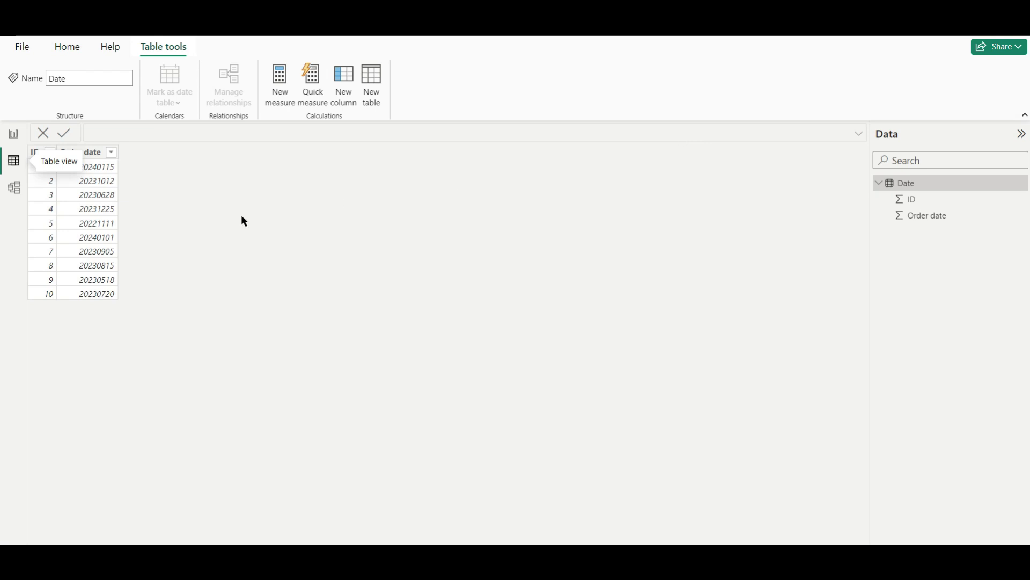
pyautogui.click(13, 138)
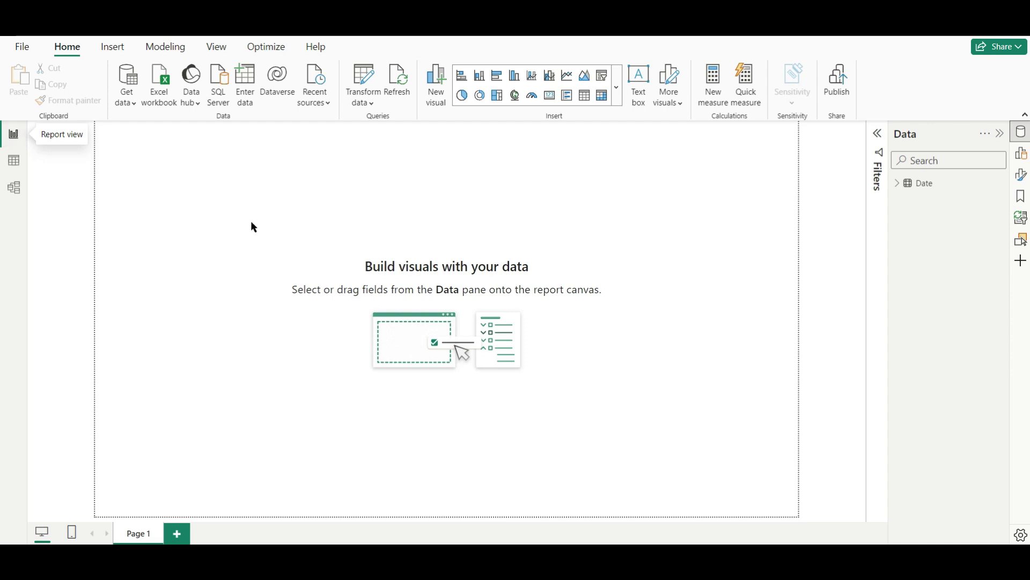
pyautogui.click(376, 107)
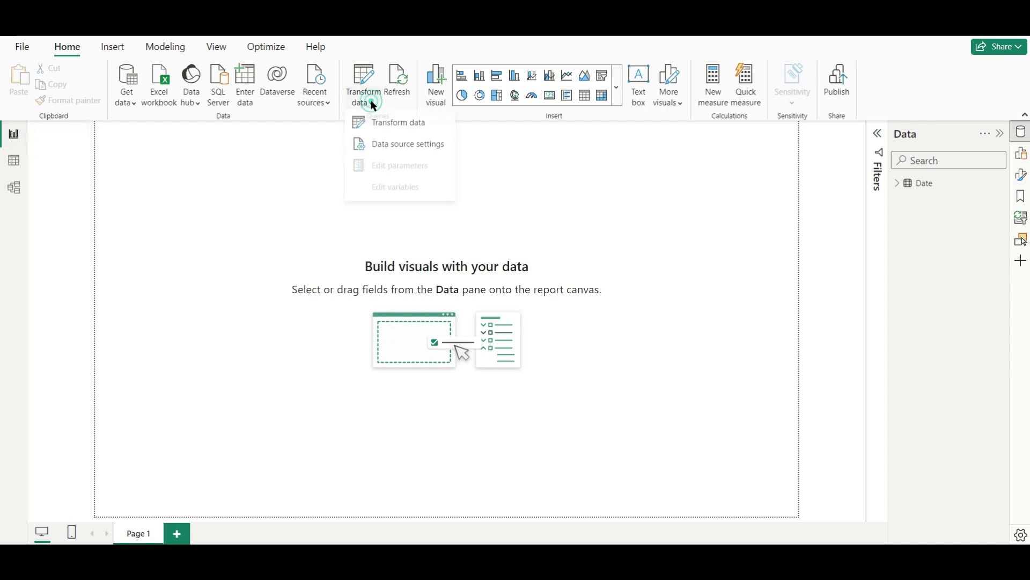
pyautogui.click(386, 128)
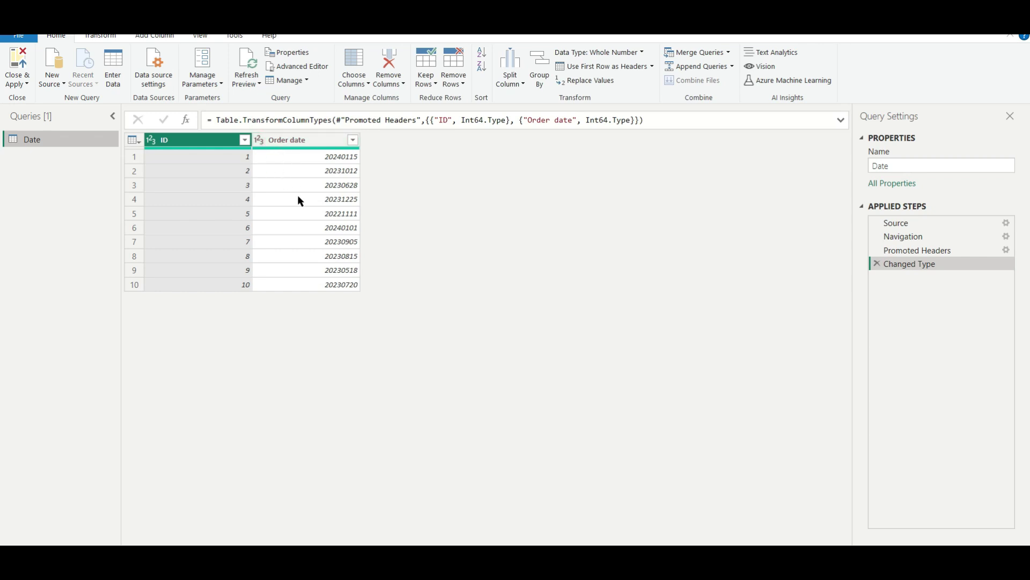
# Step: Try to convert the Order date column directly to the Date type as a new step, and remove that step
pyautogui.click(259, 140)
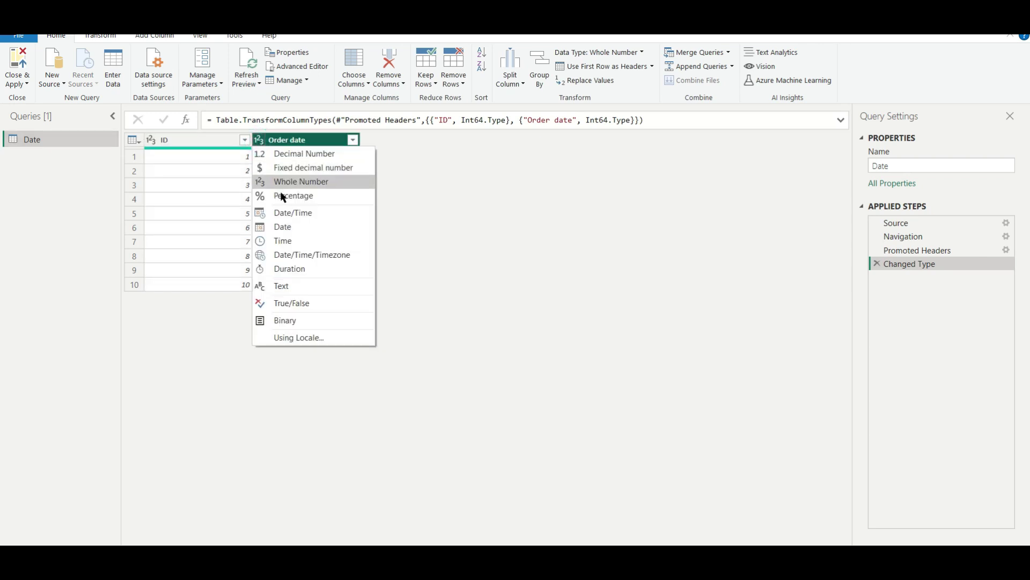
pyautogui.click(281, 224)
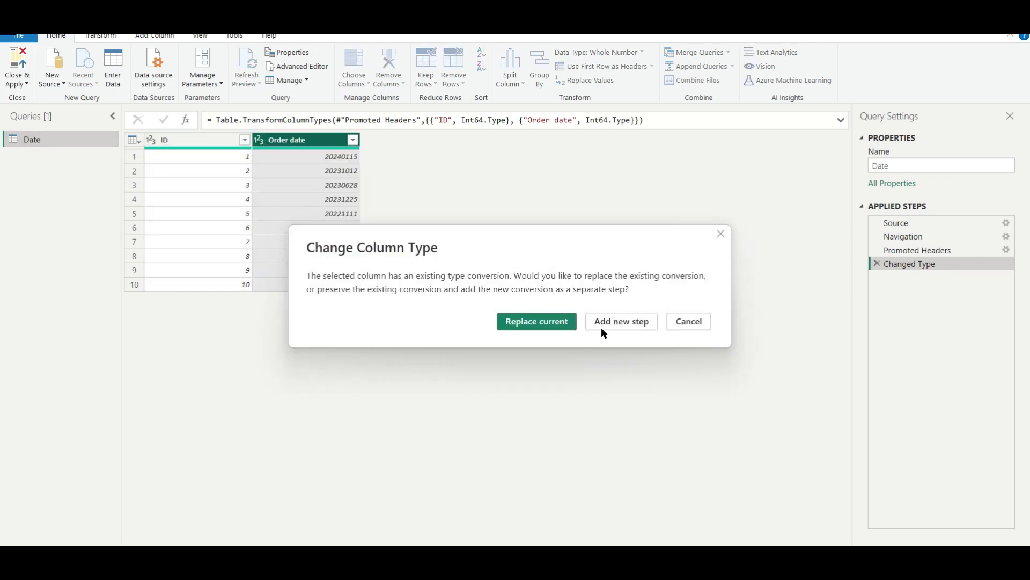
pyautogui.click(602, 328)
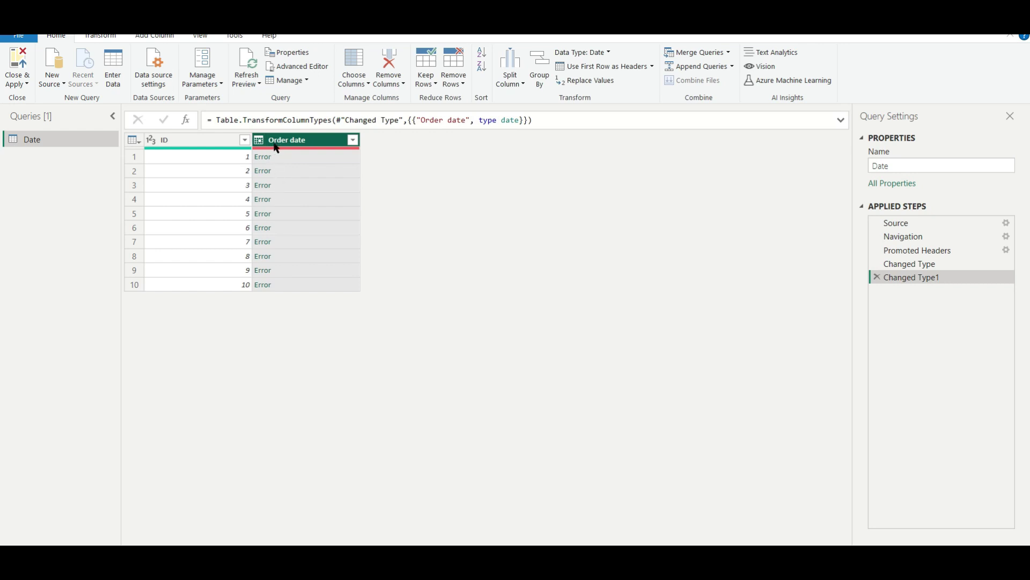
pyautogui.click(877, 278)
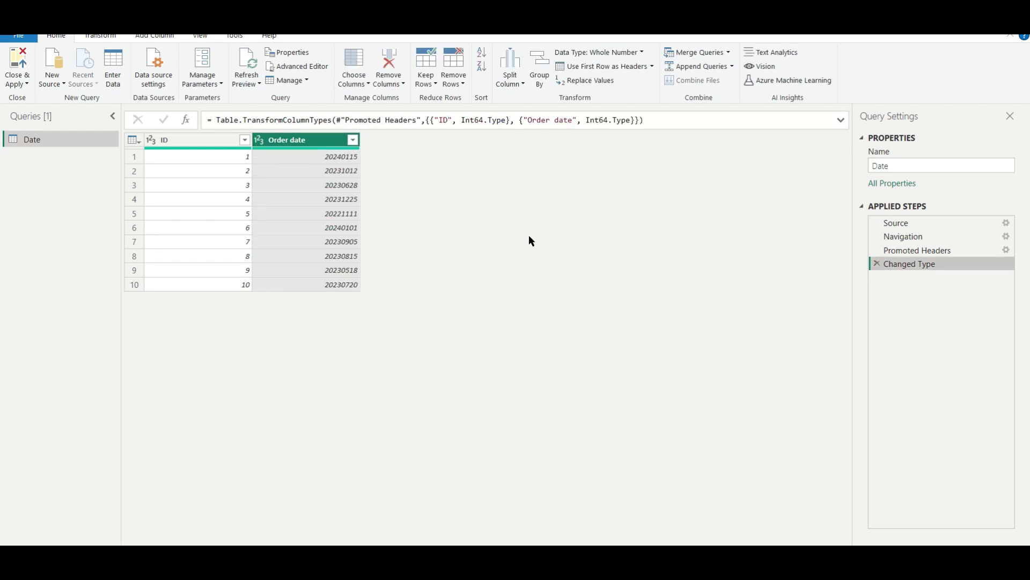
# Step: Convert the Order date column to Text and from Text to Date, adding each conversion as a new step
pyautogui.click(258, 140)
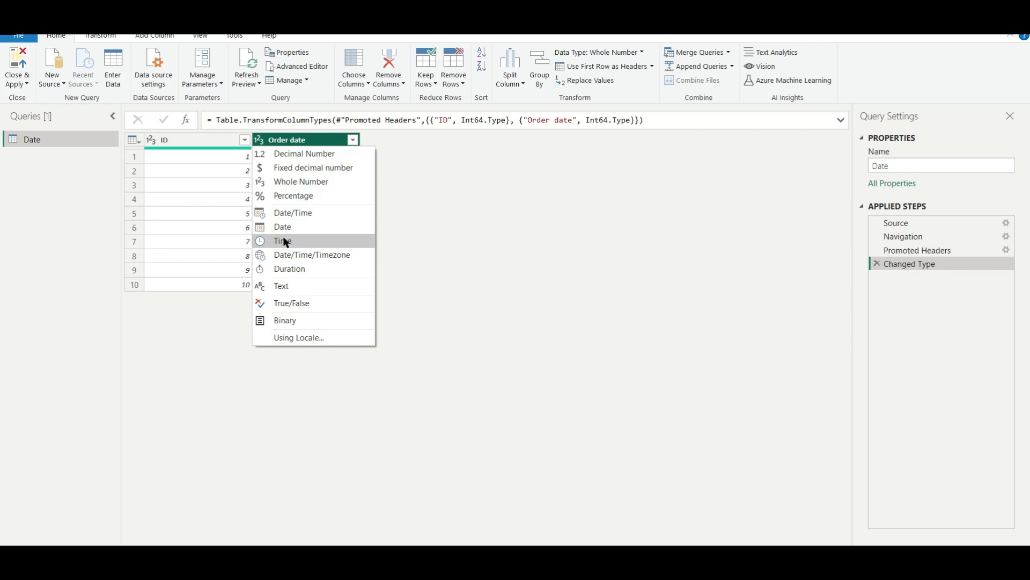
pyautogui.click(279, 286)
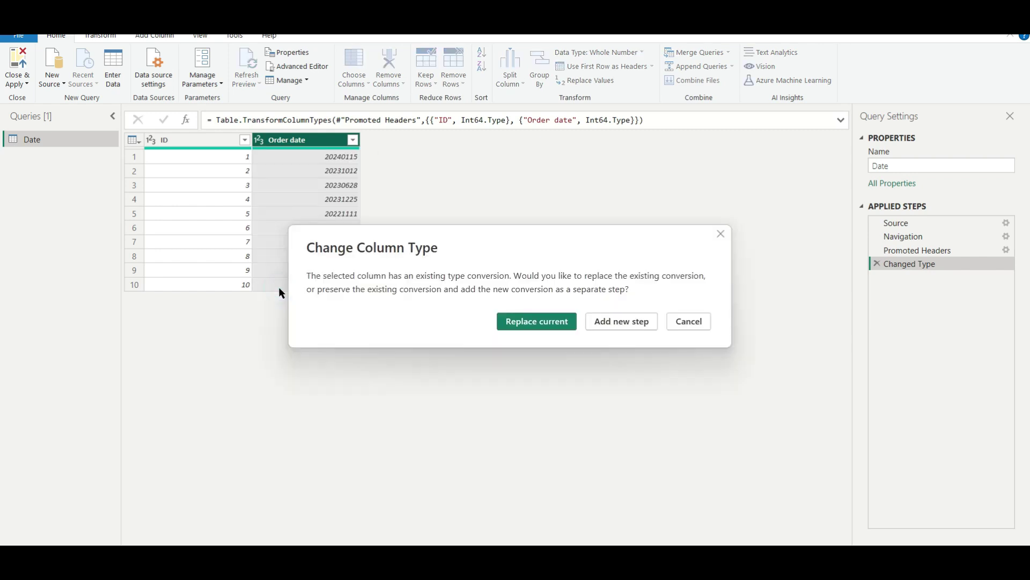
pyautogui.click(600, 322)
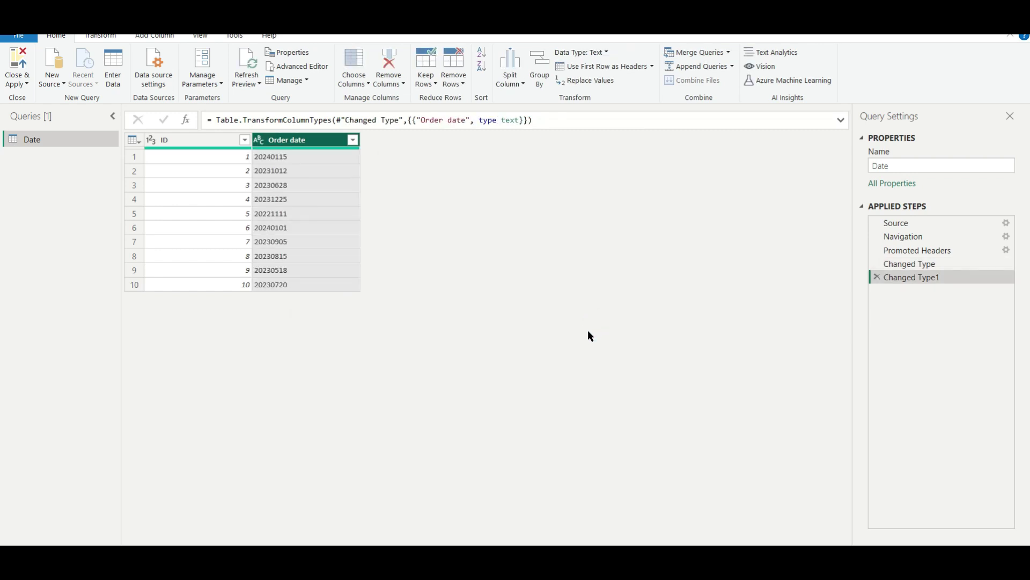
pyautogui.click(258, 141)
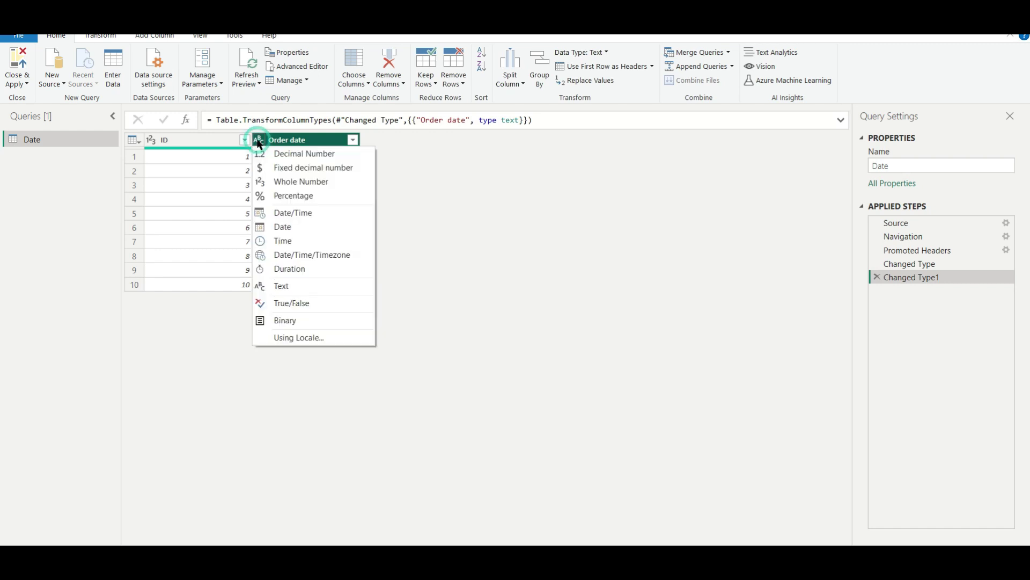
pyautogui.click(284, 227)
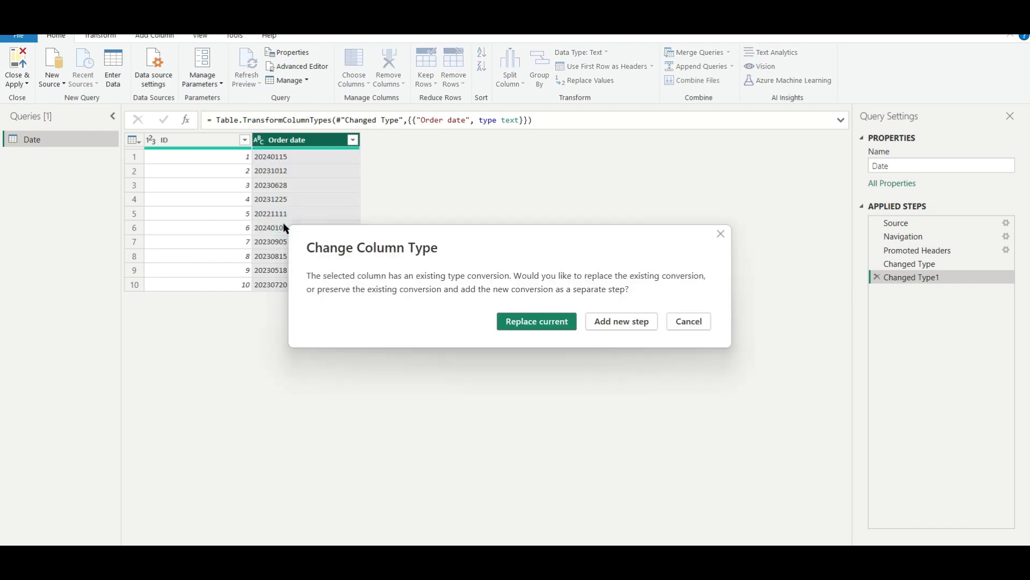
pyautogui.click(620, 322)
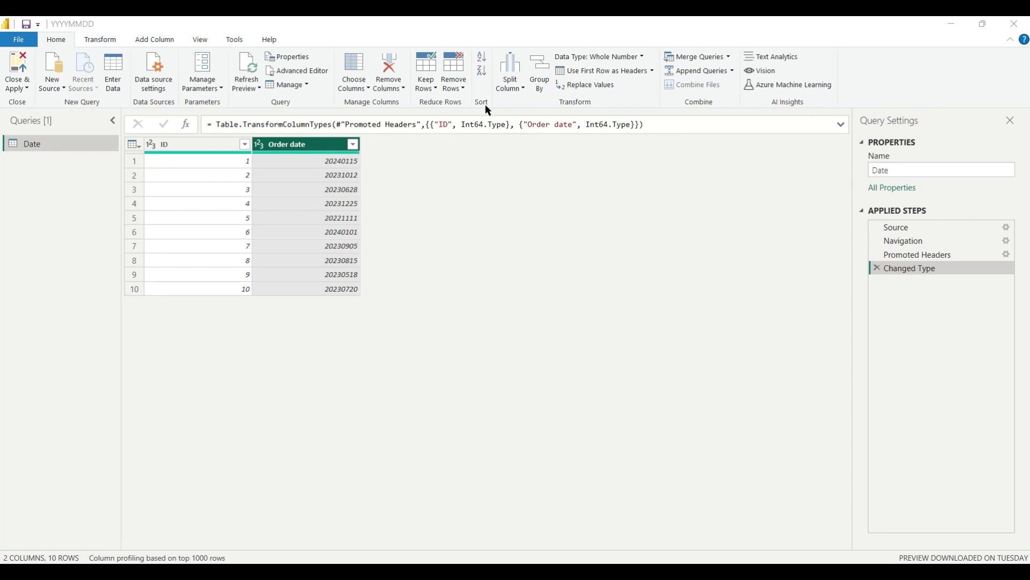
# Step: Split the Order date column by number of characters, using 4 characters once, as far left as possible
pyautogui.click(522, 90)
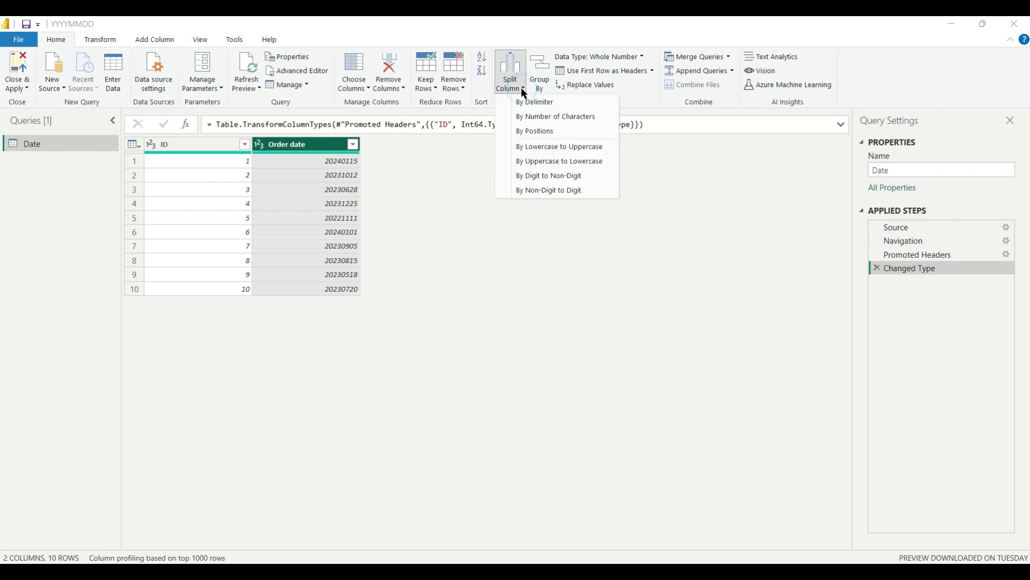
pyautogui.click(523, 117)
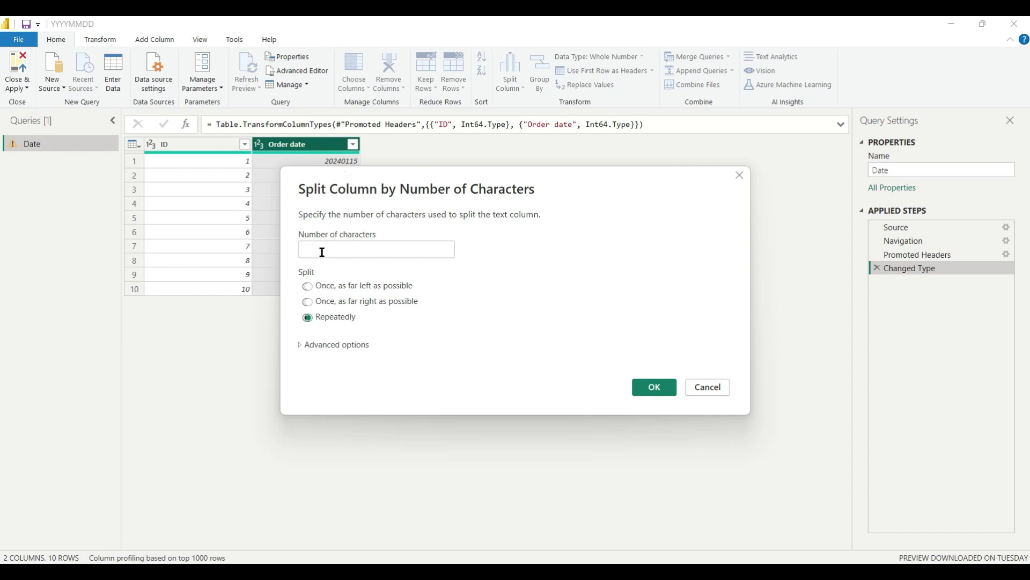
pyautogui.write('4')
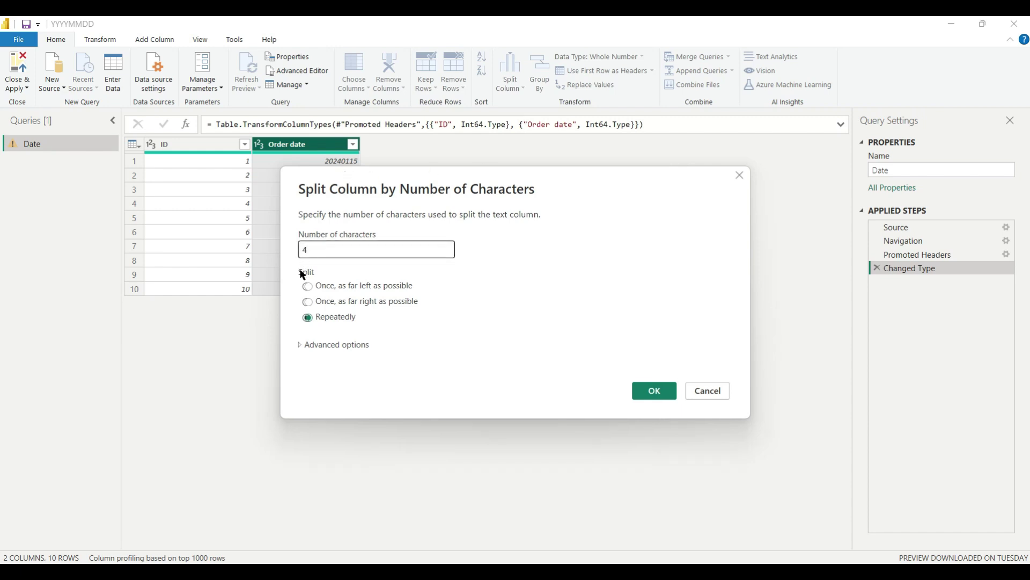
pyautogui.click(307, 288)
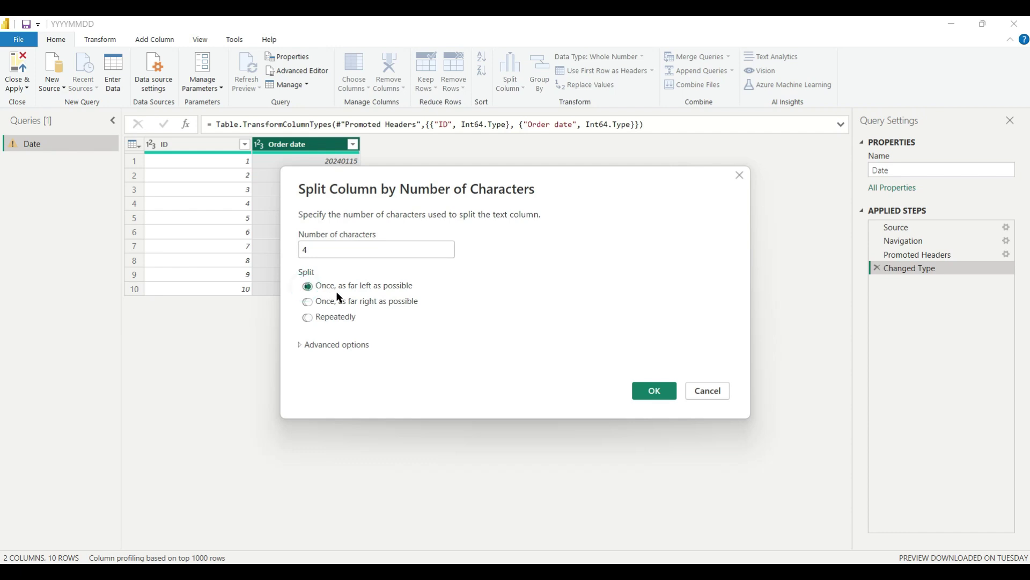
pyautogui.click(654, 391)
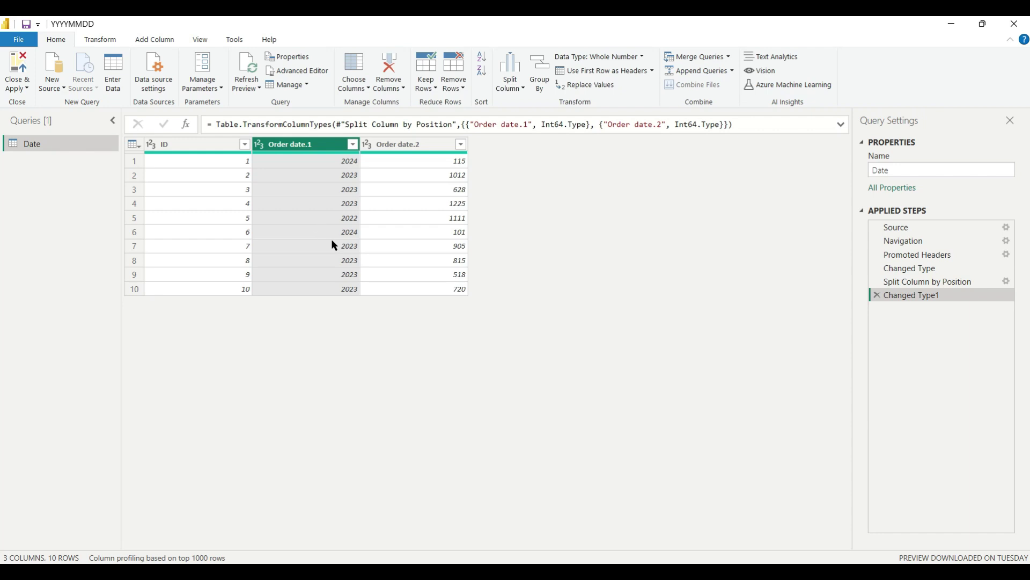
# Step: Remove the automatic type change that follows the split and rename the Order date.1 column as Year
pyautogui.click(877, 296)
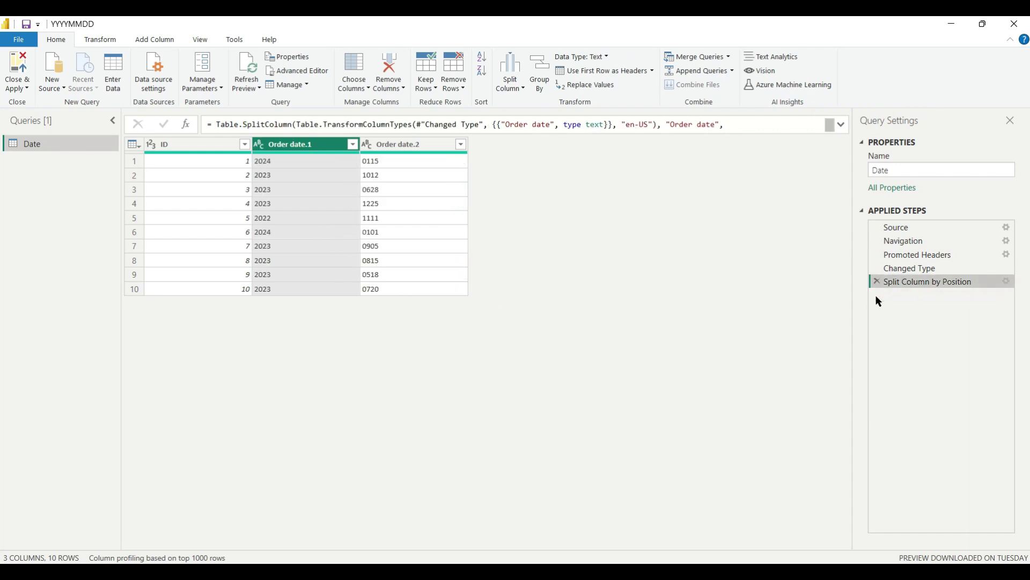
pyautogui.doubleClick(288, 145)
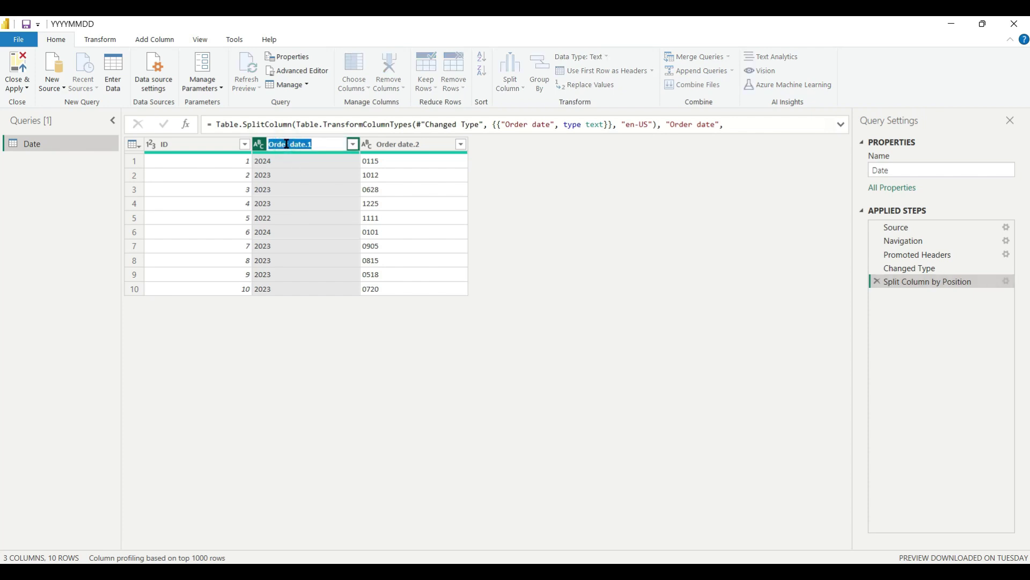
pyautogui.write('Year')
# Step: Split the Order date.2 column by number of characters, using 2 characters once, as far left as possible
pyautogui.click(411, 150)
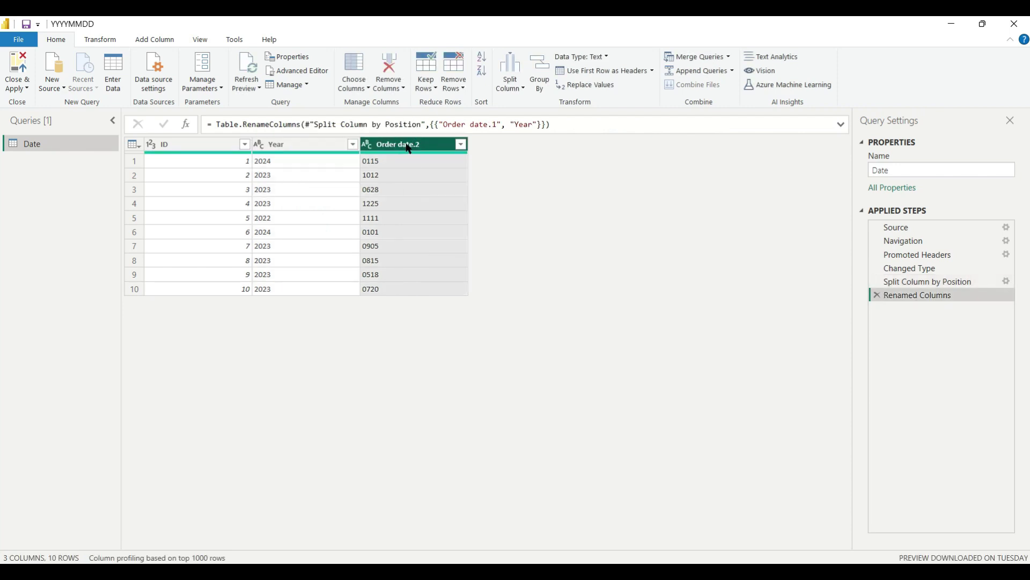
pyautogui.click(520, 87)
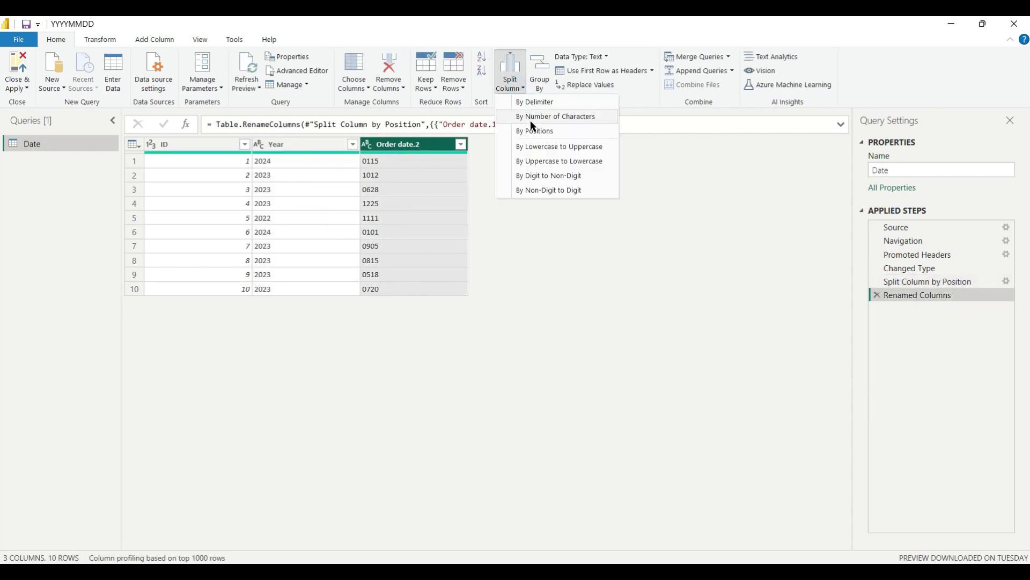
pyautogui.click(530, 118)
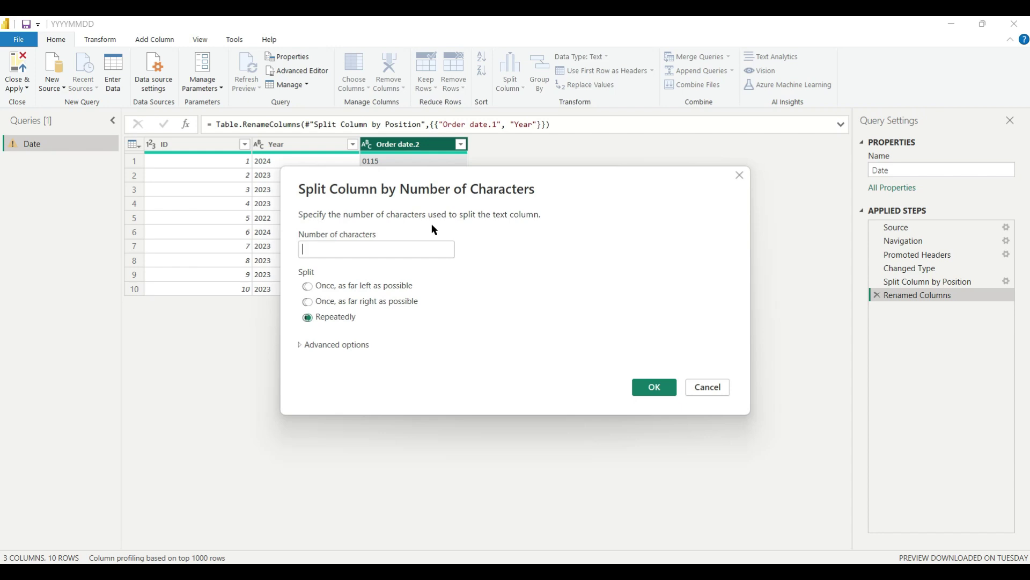
pyautogui.write('2')
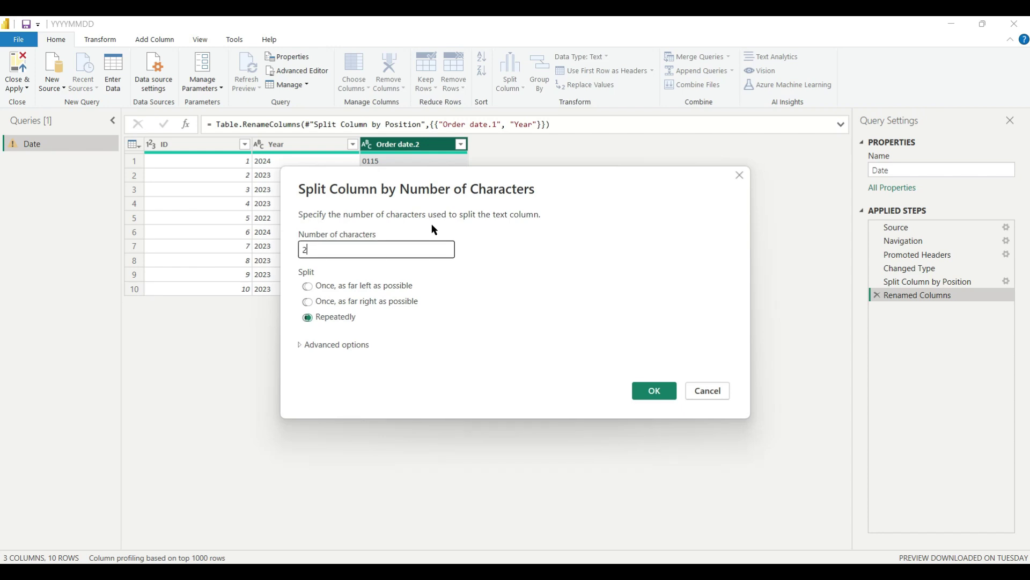
pyautogui.click(309, 287)
pyautogui.click(656, 392)
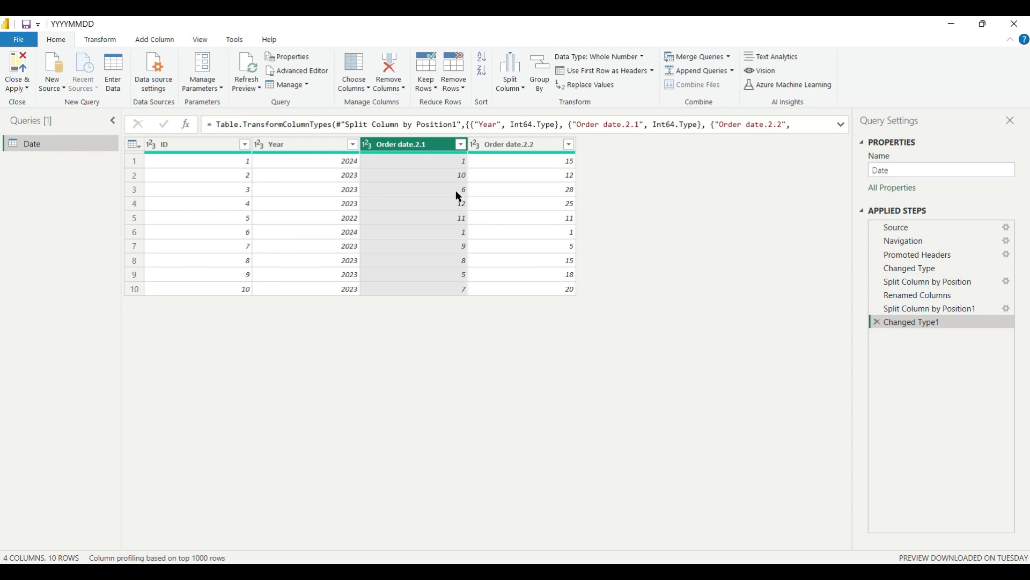
# Step: Rename the Order date.2.1 column as Month and the Order date.2.2 column as day
pyautogui.doubleClick(408, 146)
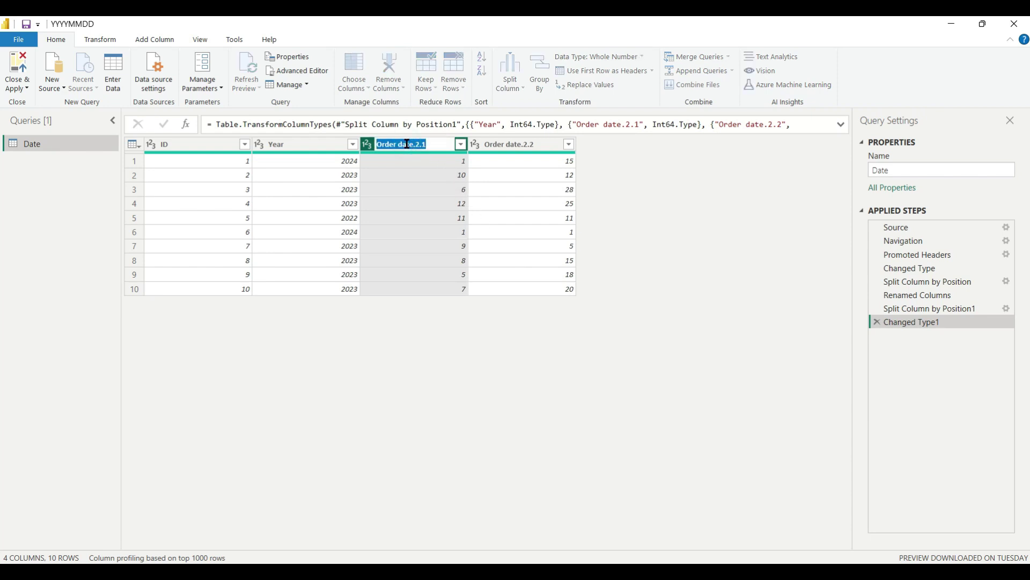
pyautogui.write('Month')
pyautogui.doubleClick(511, 144)
pyautogui.write('day')
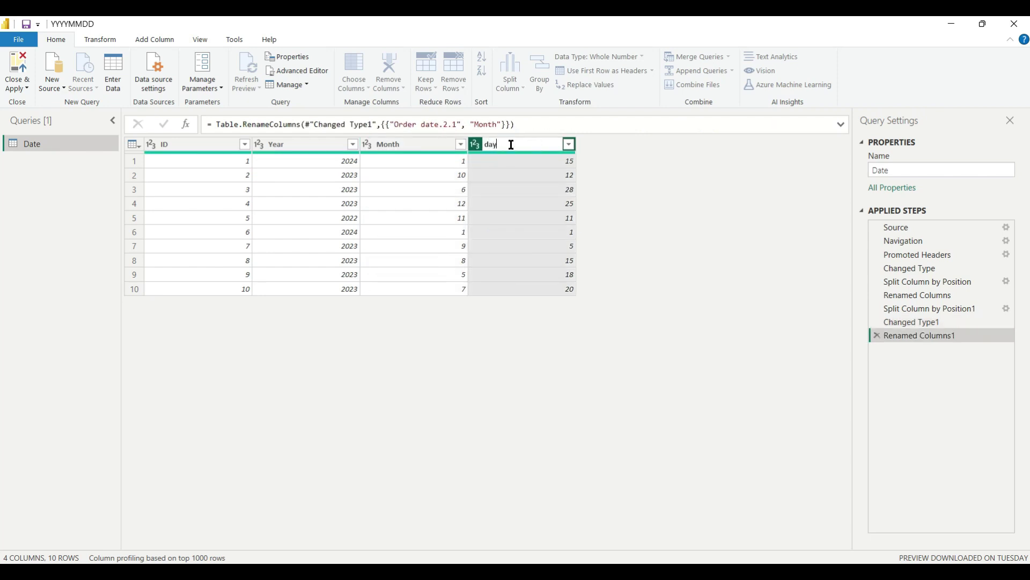
pyautogui.click(656, 210)
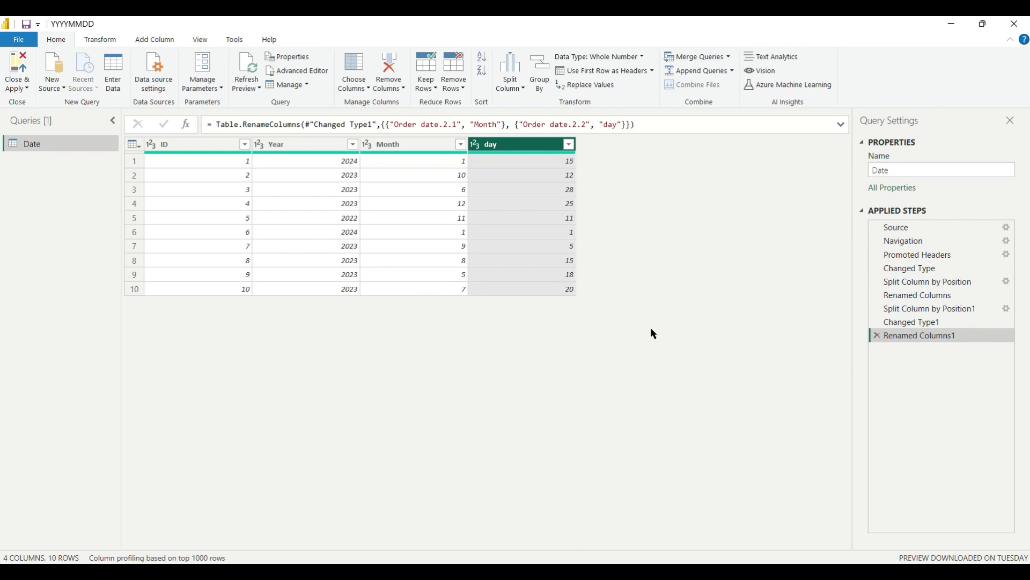
# Step: Start a new custom column in the Date query and name it Date
pyautogui.click(154, 39)
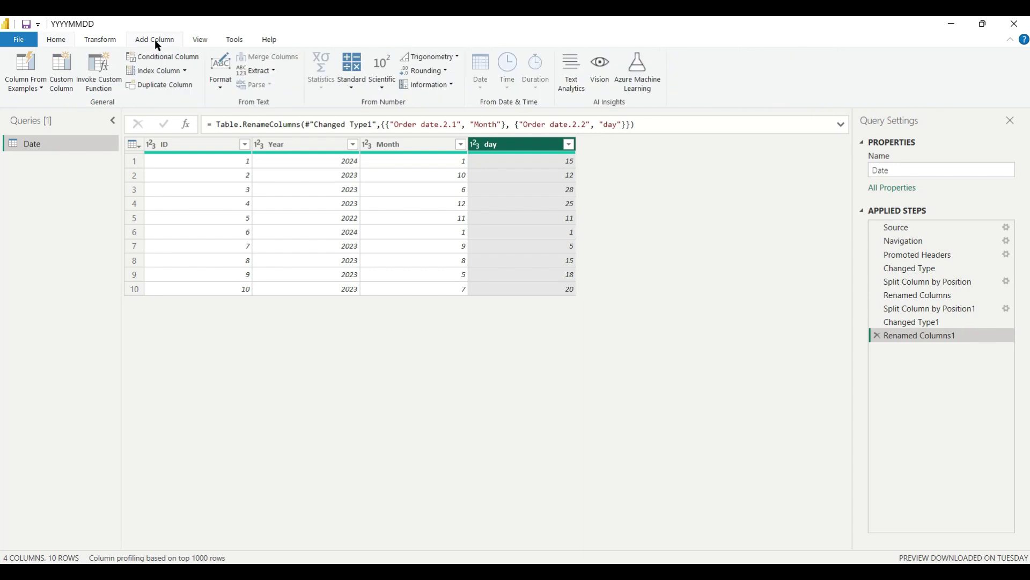
pyautogui.click(65, 70)
pyautogui.doubleClick(338, 225)
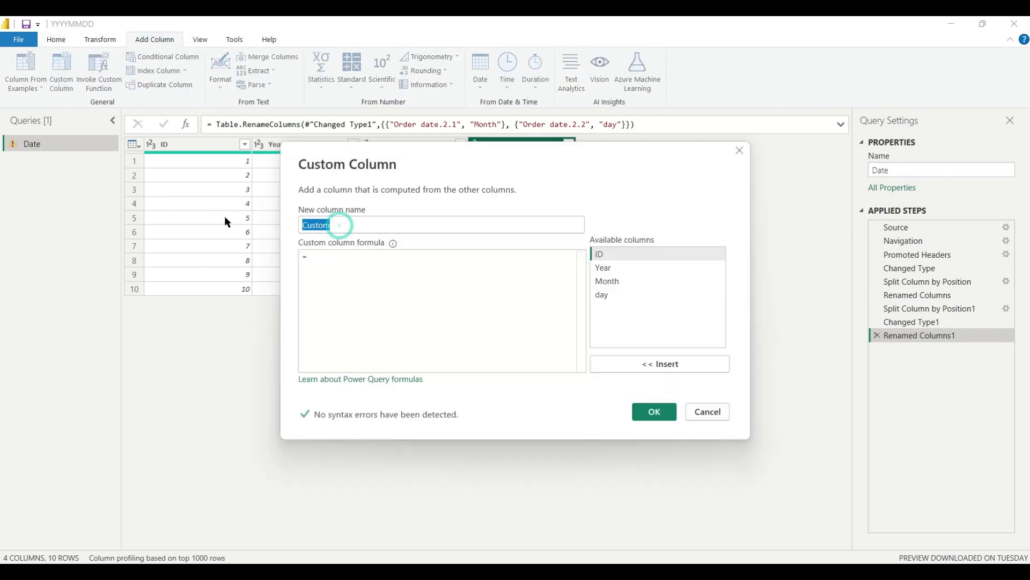
pyautogui.write('Date')
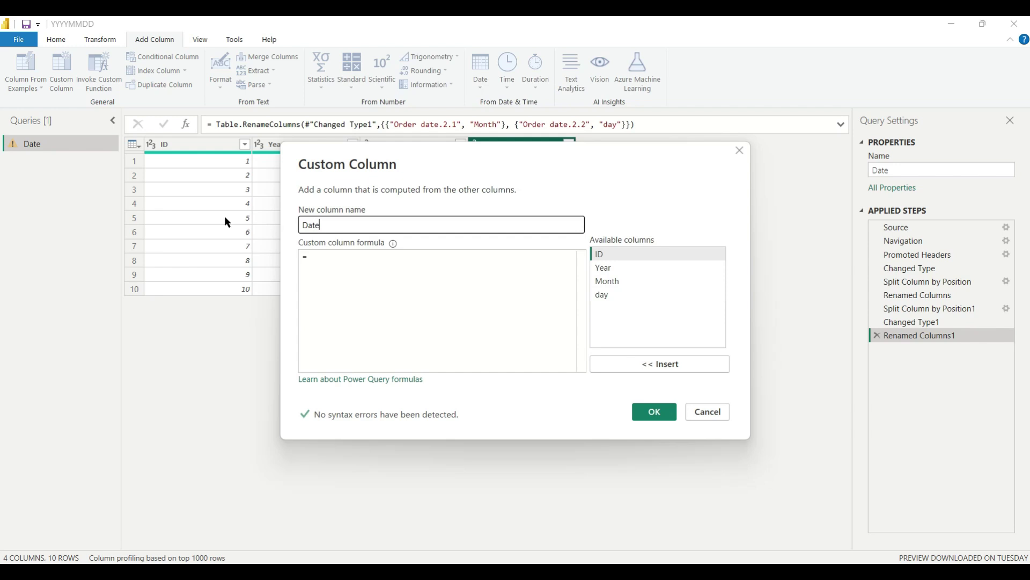
# Step: Create the custom column with the formula #date([Year],[Month],[day]) and set its data type to Date
pyautogui.click(329, 264)
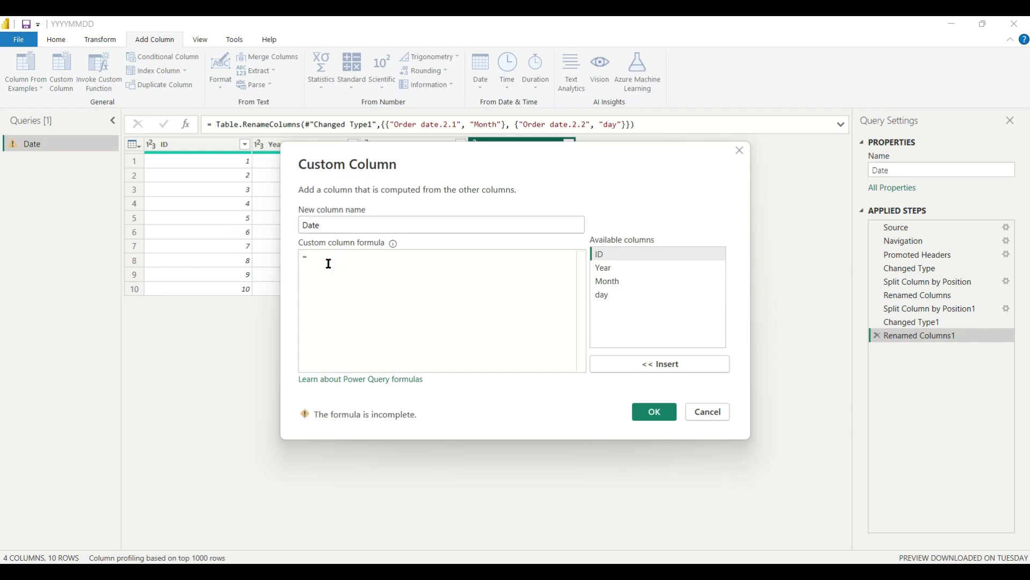
pyautogui.write('#')
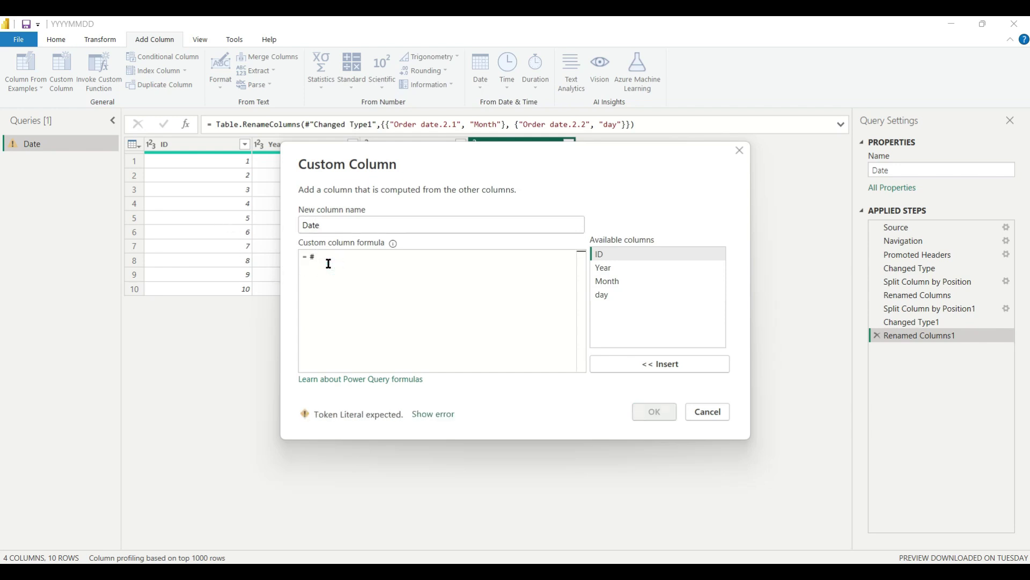
pyautogui.write('date')
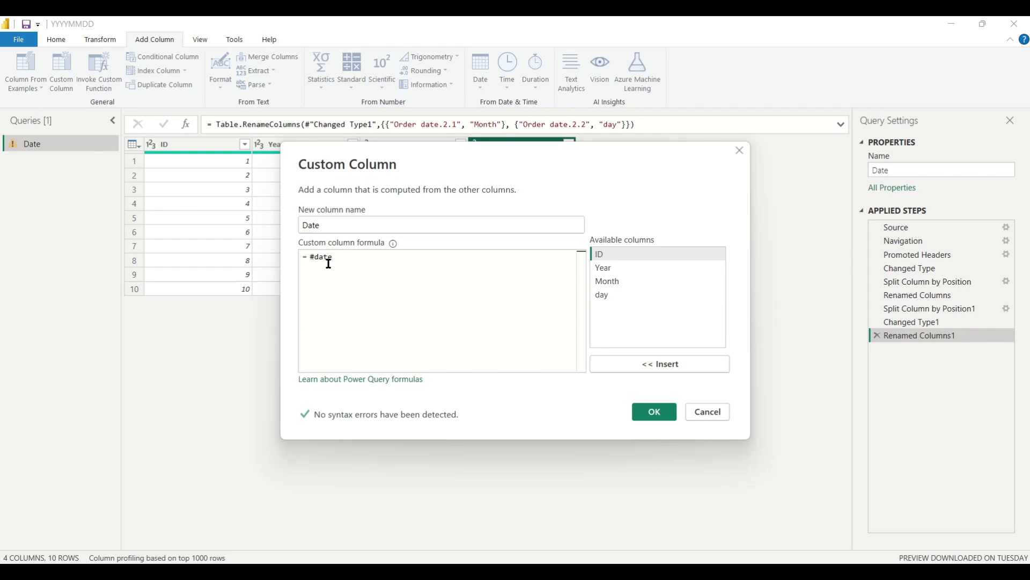
pyautogui.write('(')
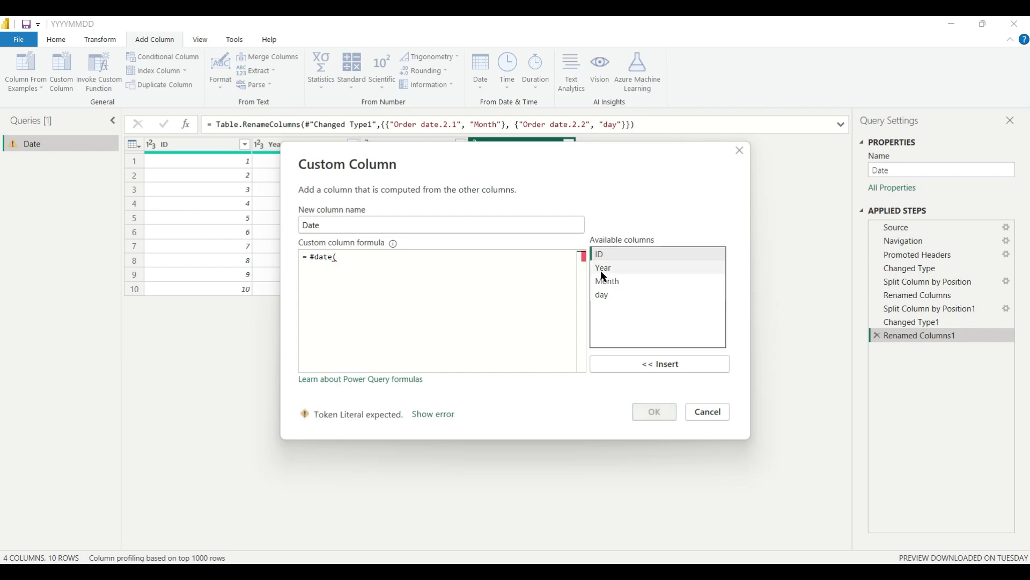
pyautogui.doubleClick(603, 273)
pyautogui.write(',')
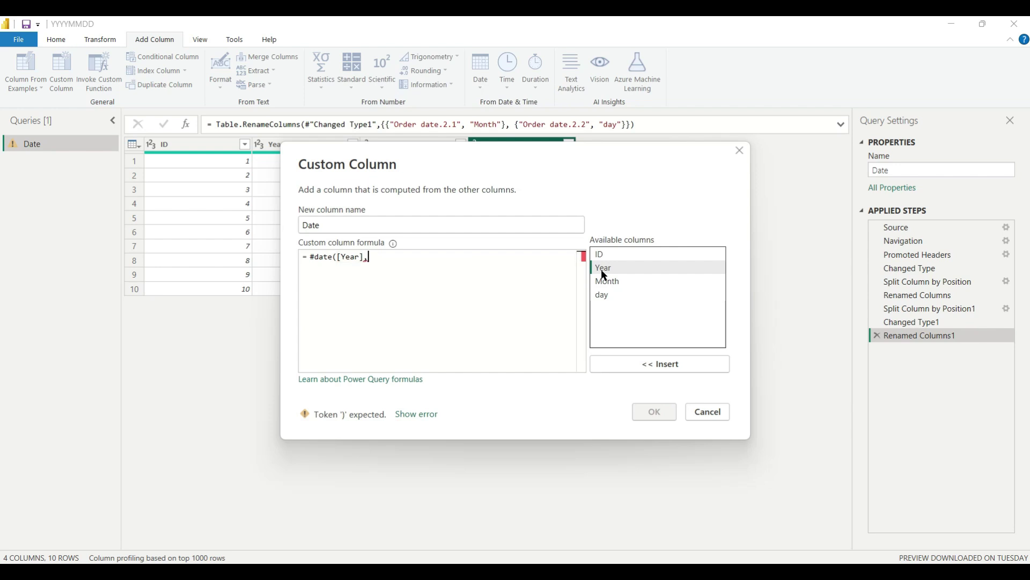
pyautogui.doubleClick(620, 280)
pyautogui.write(',')
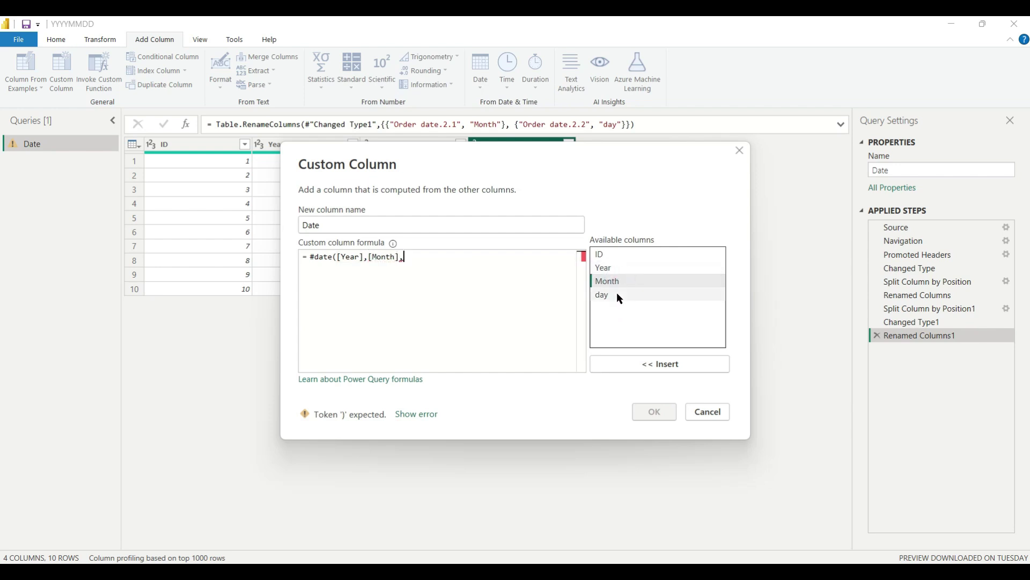
pyautogui.doubleClick(620, 294)
pyautogui.write(')')
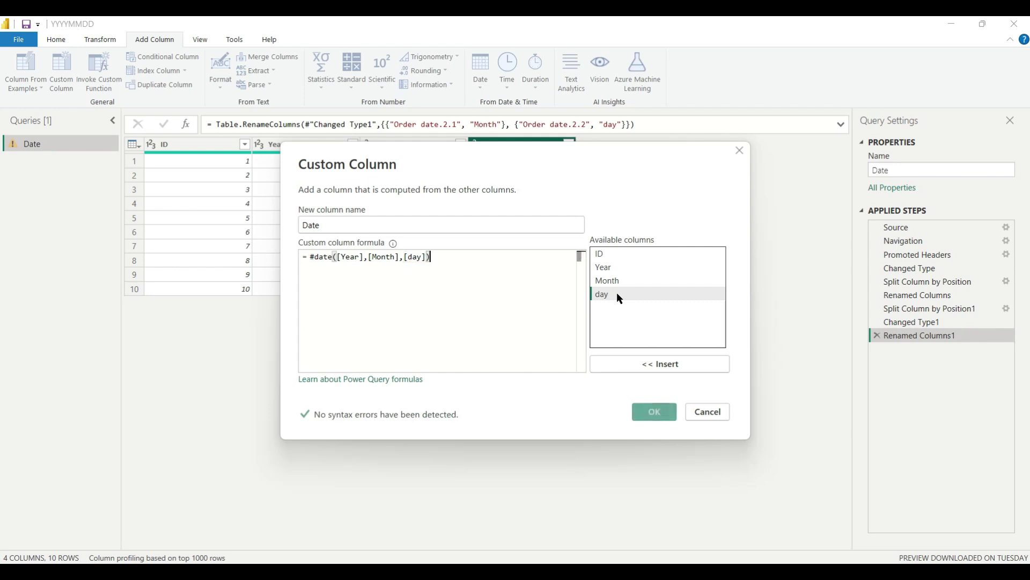
pyautogui.click(655, 412)
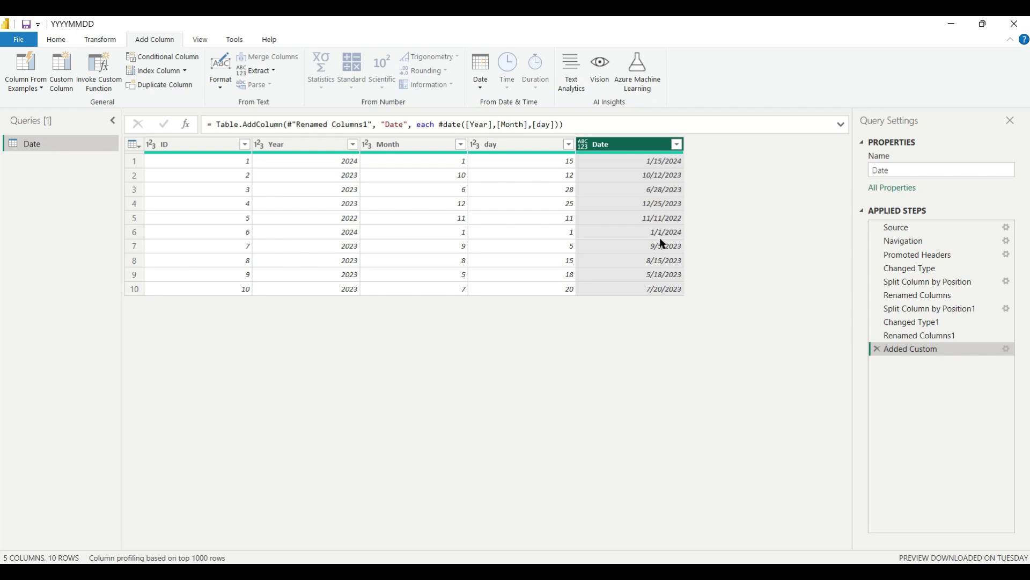
pyautogui.click(583, 145)
pyautogui.click(603, 232)
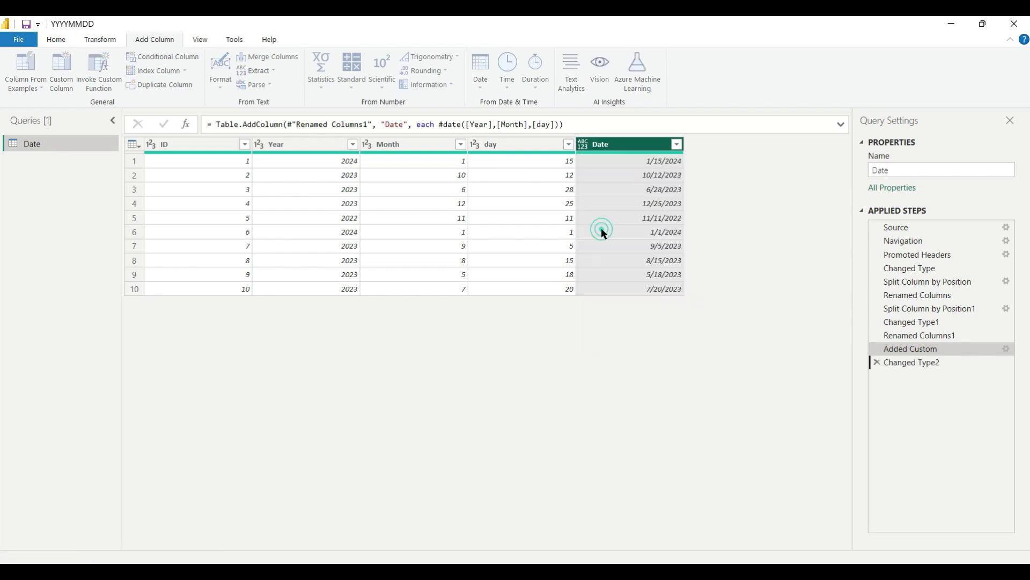
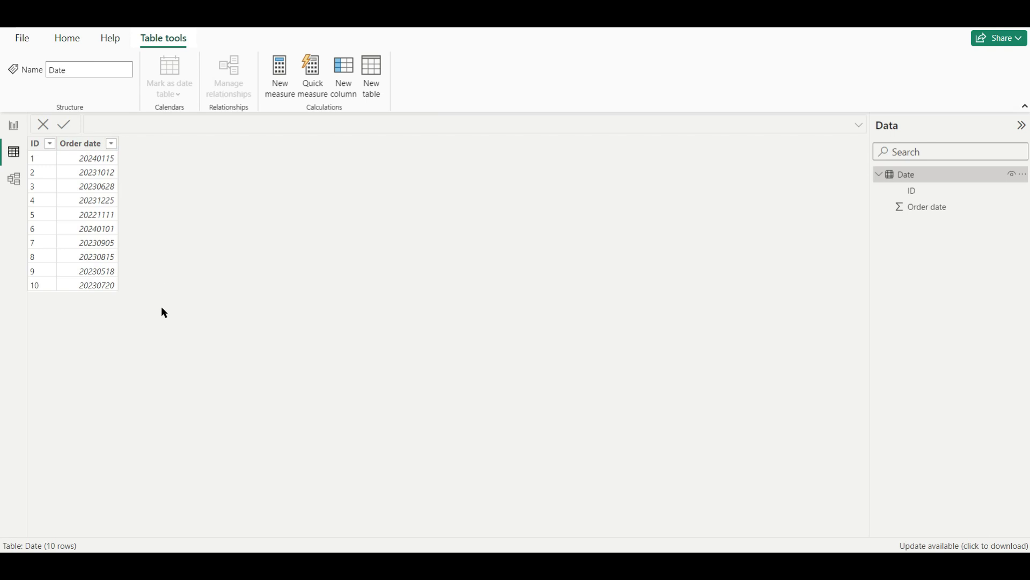
# Step: Add the calculated column OrderedDate = DATE(VALUE(LEFT('Date'[Order date],4)), VALUE(MID('Date'[Order date],5,2)), VALUE(RIGHT('Date'[Order date],2)))
pyautogui.click(345, 71)
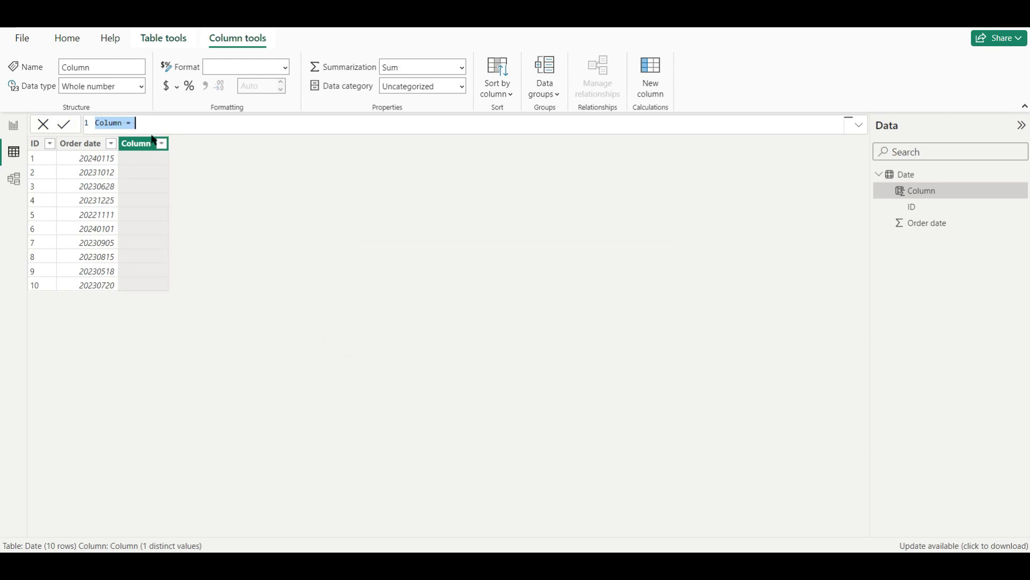
pyautogui.write("OrderedDate = DATE(VALUE(LEFT('Date'[Order date],4)), VALUE(MID('Date'[Order date],5,2)), VALUE(RIGHT('Date'[Order date],2)))")
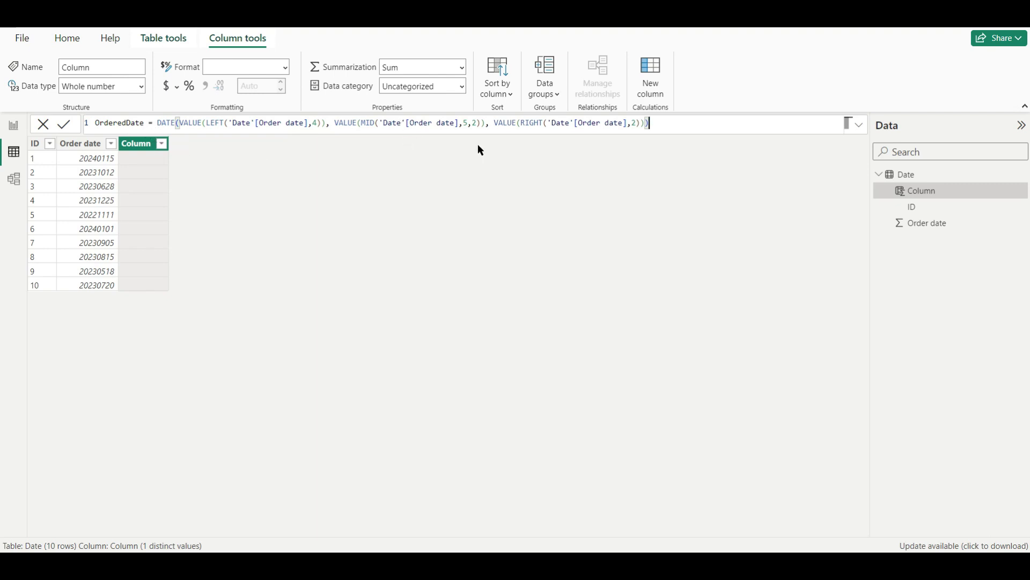
pyautogui.scroll(3, 664, 122)
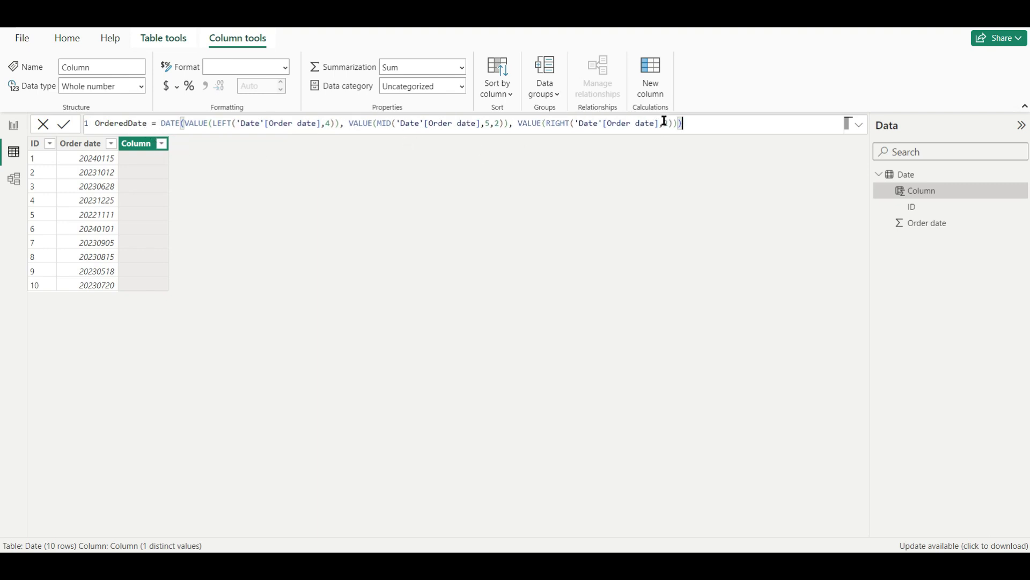
pyautogui.scroll(3, 665, 120)
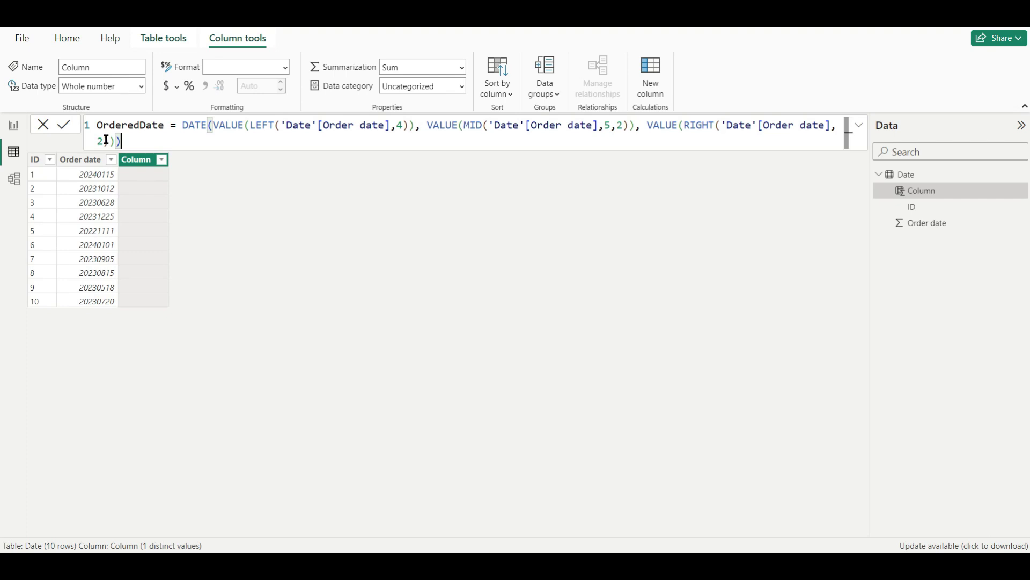
pyautogui.press('Return')
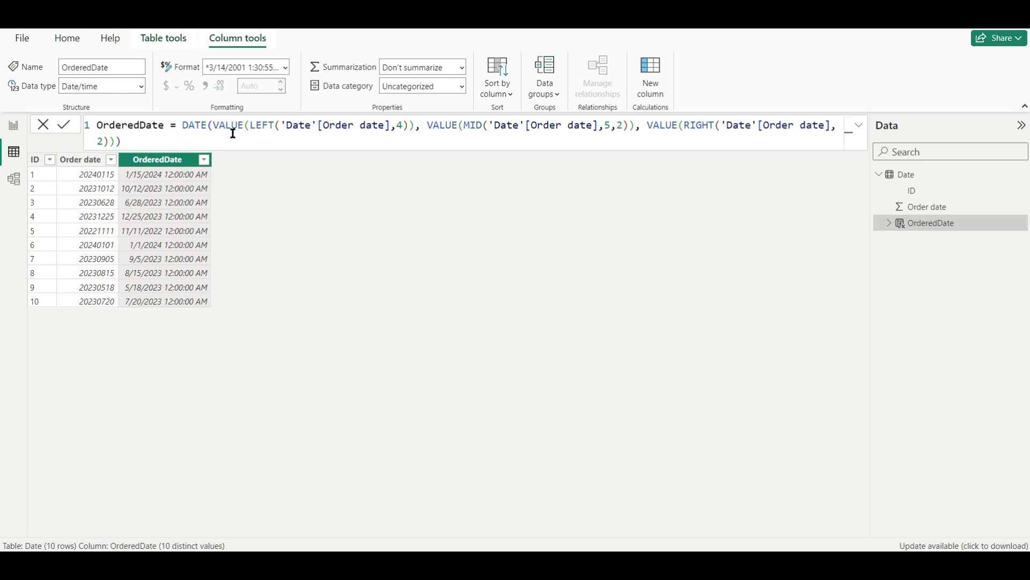
# Step: Add the calculated column ConvertedDate = DATE(INT(LEFT('Date'[Order date], 4)), INT(MID('Date'[Order date], 5, 2)), INT(RIGHT('Date'[Order date], 2)))
pyautogui.click(652, 80)
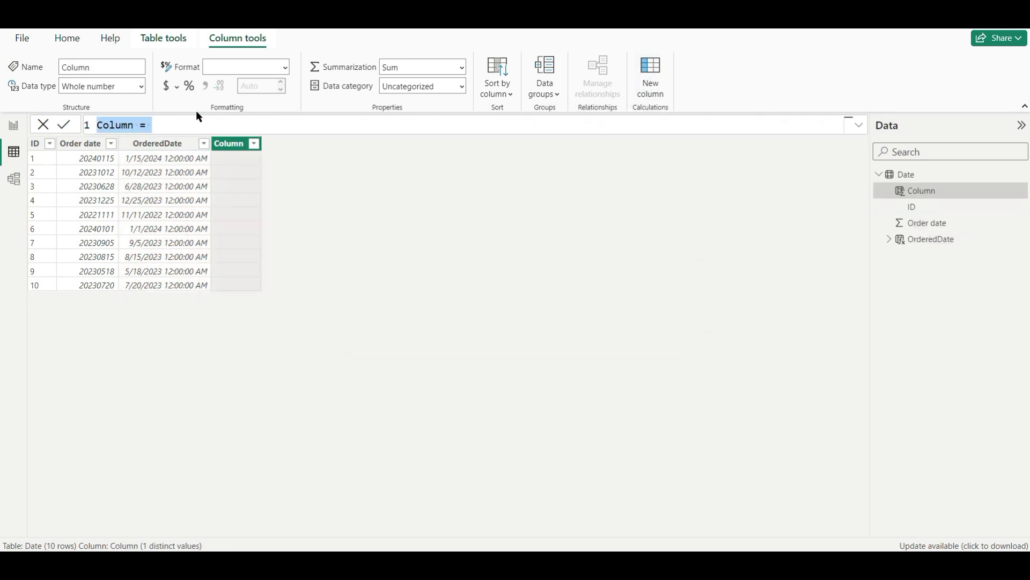
pyautogui.write("ConvertedDate = DATE(     INT(LEFT('Date'[Order date], 4)),     INT(MID('Date'[Order date], 5, 2)),     INT(RIGHT('Date'[Order date], 2)) )")
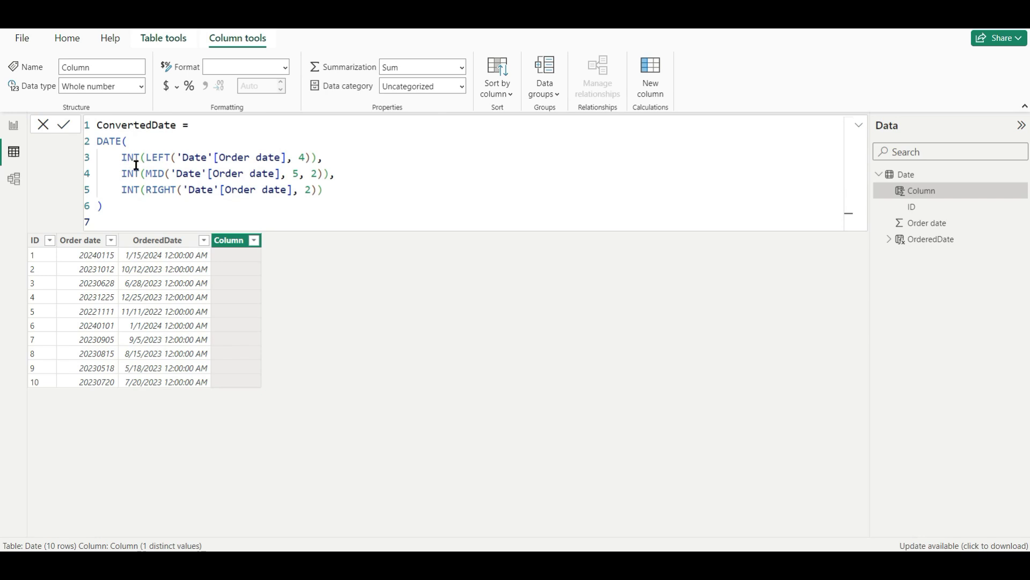
pyautogui.press('Return')
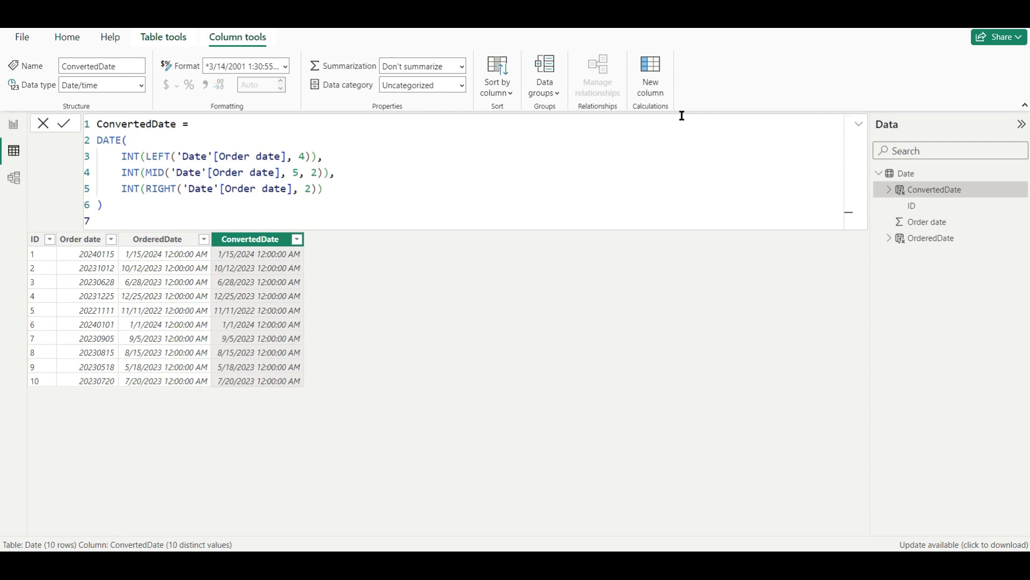
pyautogui.click(45, 124)
# Step: Enter a new column formula: ConvertedDate2 = DATE(DIVIDE('Date'[Order date], 10000), MOD(DIVIDE('Date'[Order date], 100), 100), MOD('Date'[Order date], 100))
pyautogui.click(641, 70)
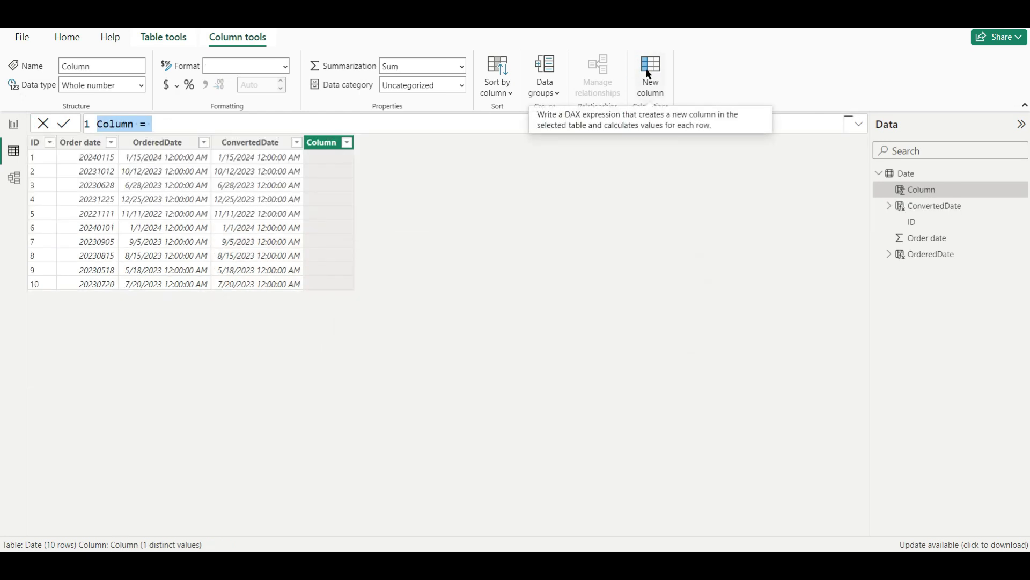
pyautogui.write("ConvertedDate2 = DATE(     DIVIDE('Date'[Order date], 10000),     MOD(DIVIDE('Date'[Order date], 100), 100),     MOD('Date'[Order date], 100) )")
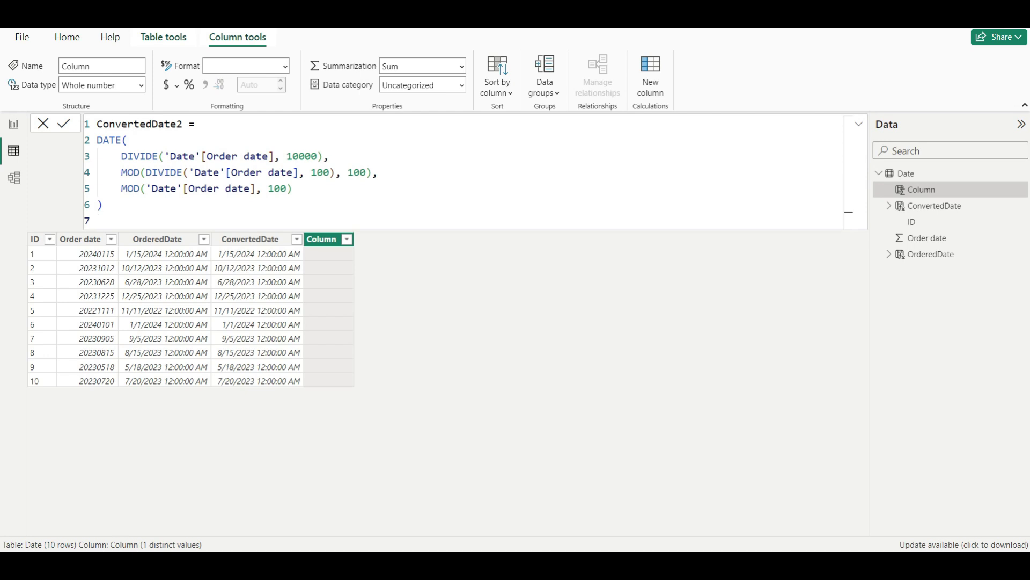
# Step: Switch to Calculator and divide 20240115 by 10000 to check the year argument of the formula
pyautogui.click(768, 530)
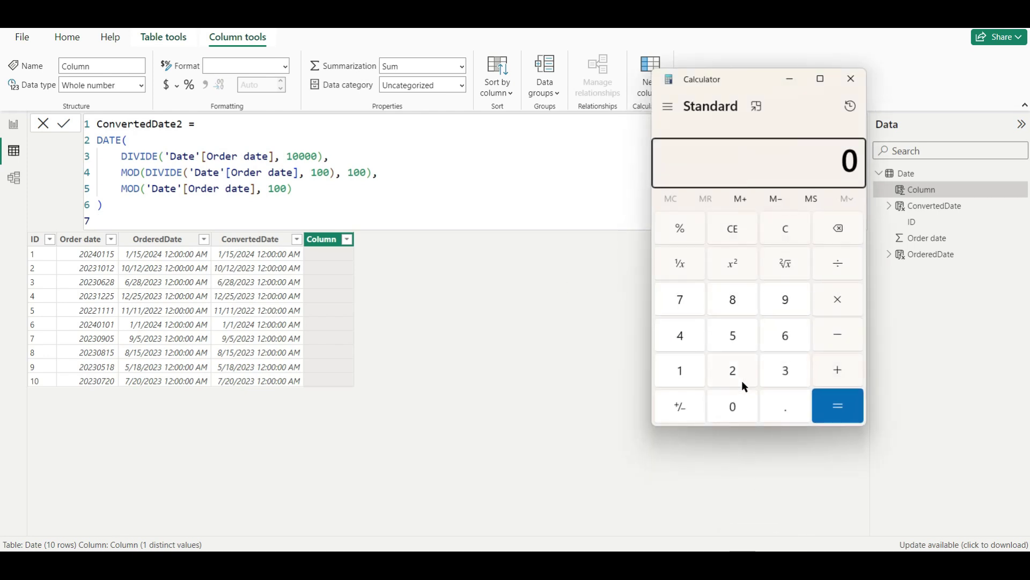
pyautogui.write('20,24')
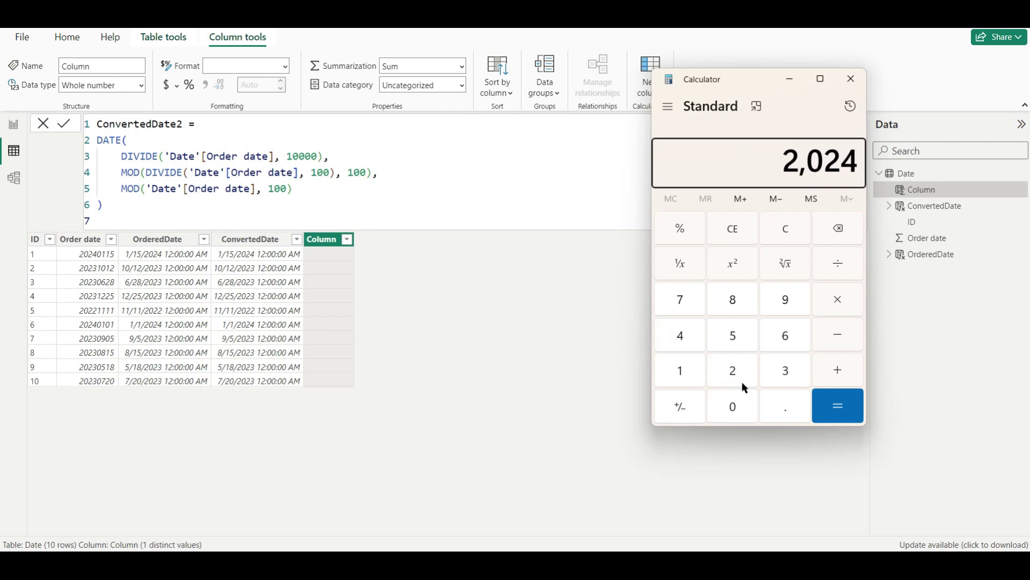
pyautogui.write('0,115')
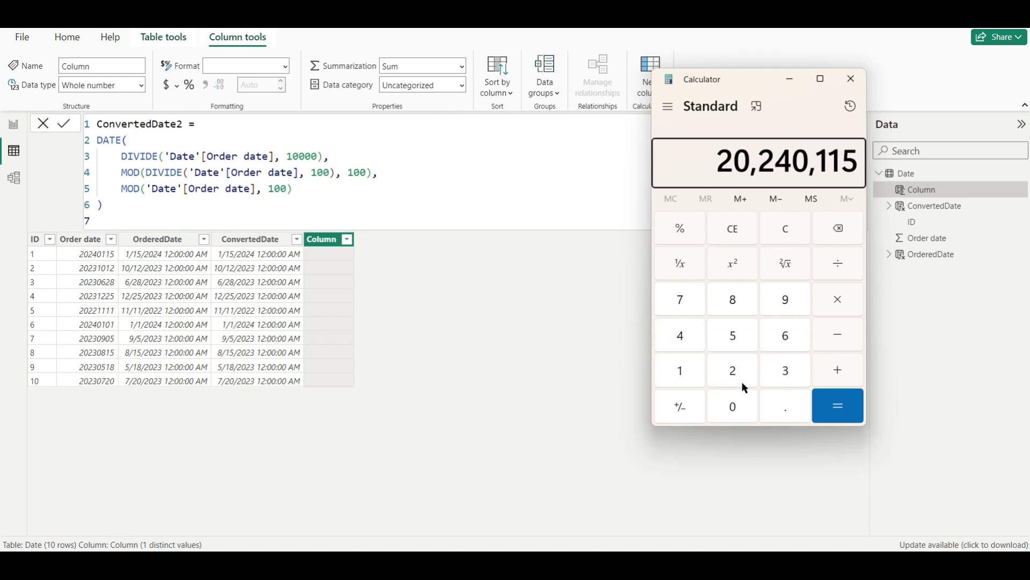
pyautogui.press('/')
pyautogui.write('10')
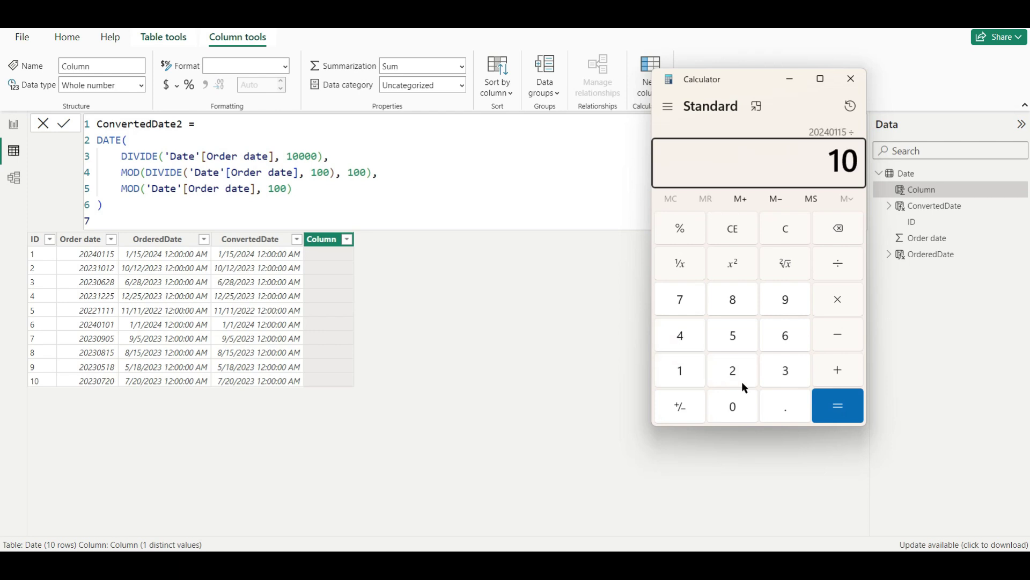
pyautogui.write(',000')
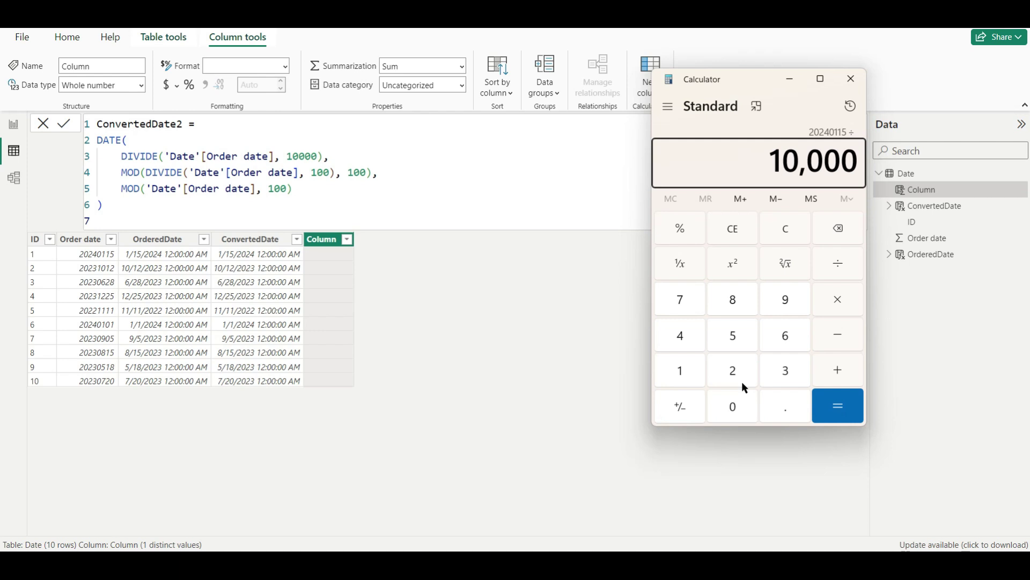
pyautogui.press('Return')
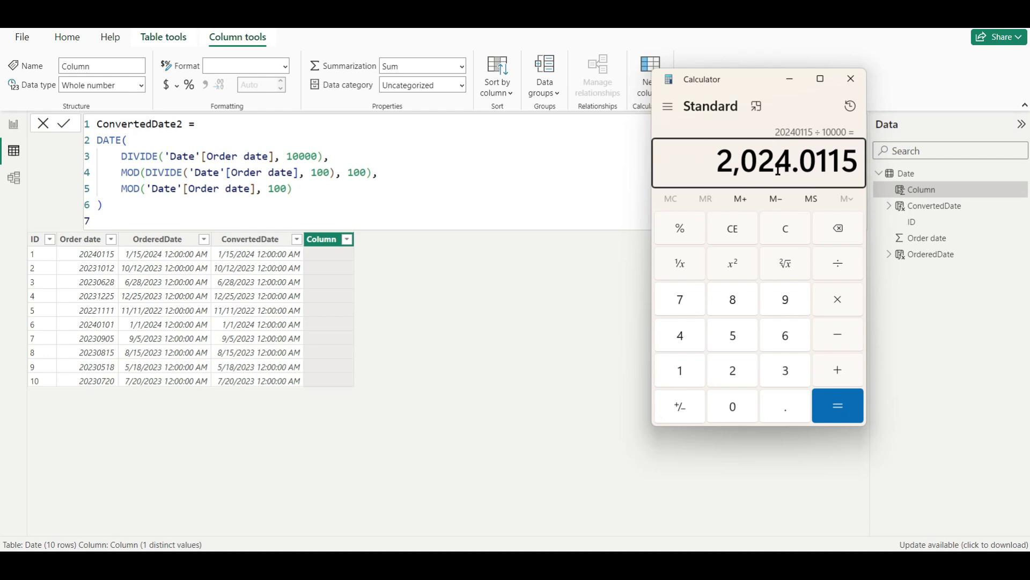
pyautogui.click(789, 79)
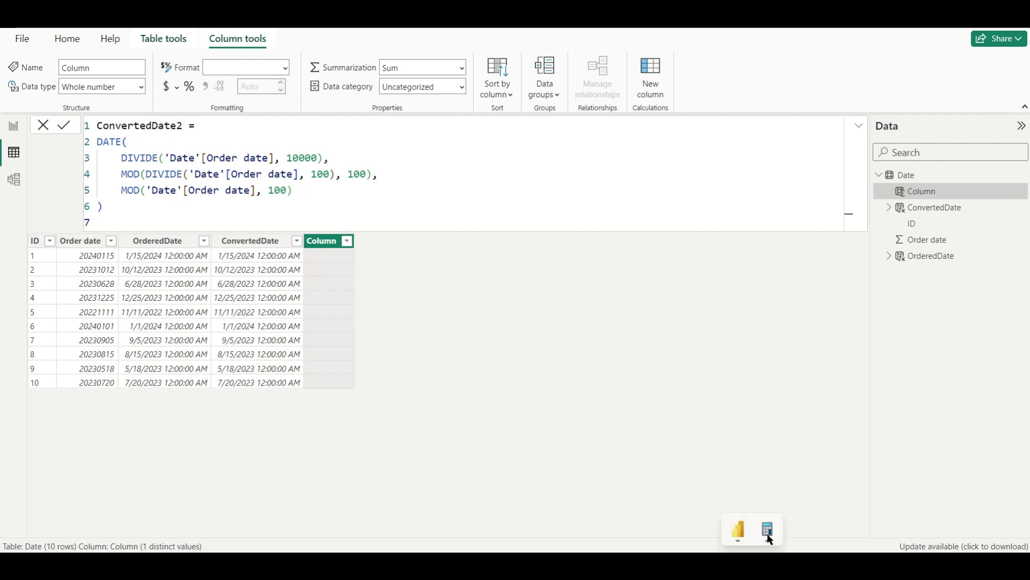
# Step: Reopen Calculator and divide 20240115 by 100 twice in succession to check the month argument
pyautogui.click(768, 531)
pyautogui.click(786, 232)
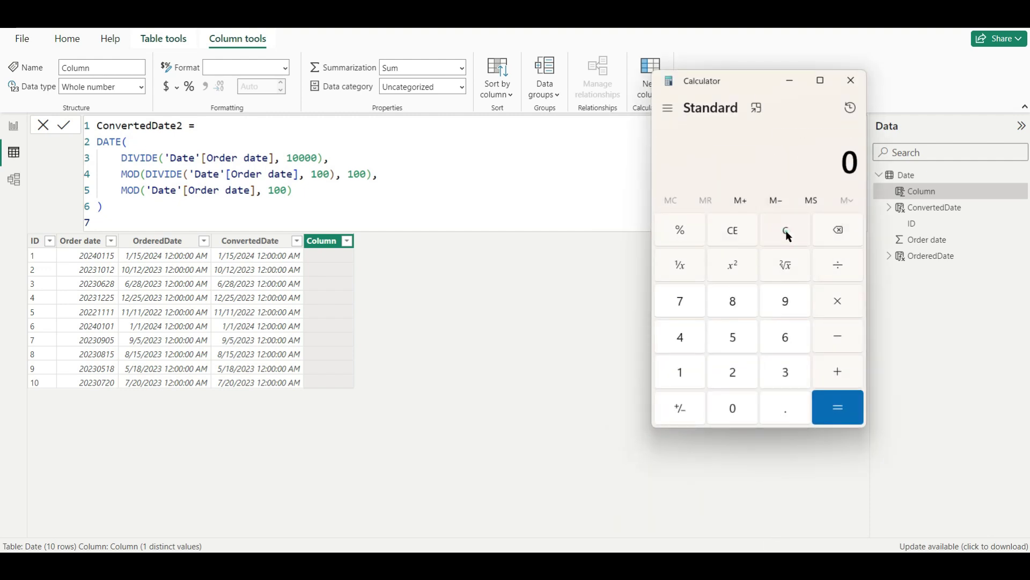
pyautogui.write('202401')
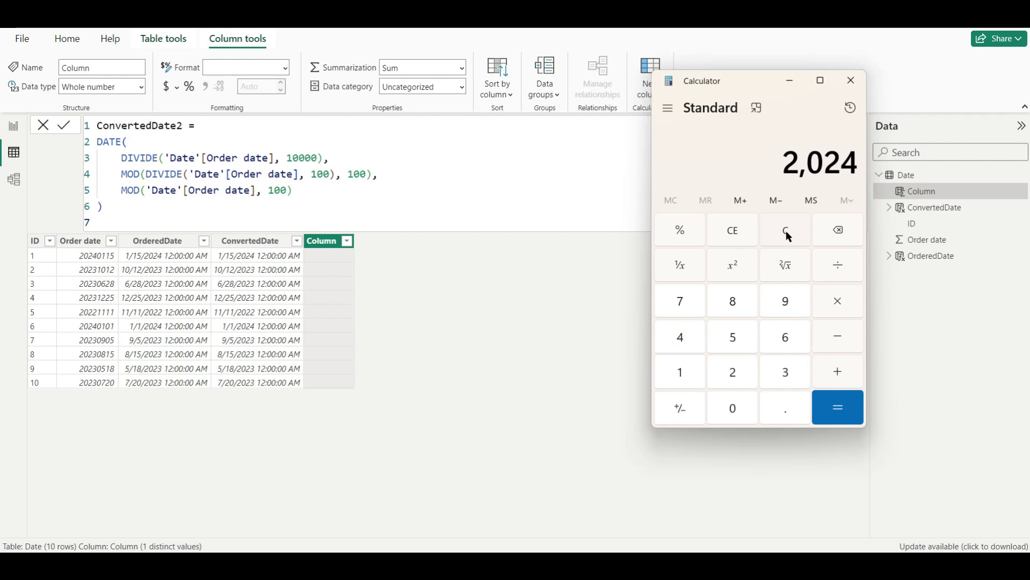
pyautogui.write('15')
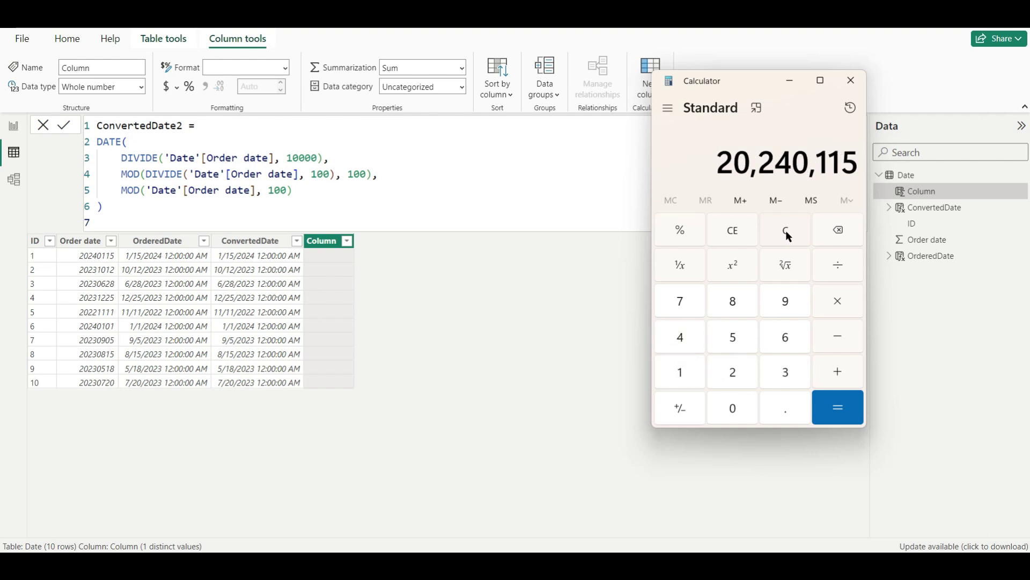
pyautogui.write('/1000')
pyautogui.press('Return')
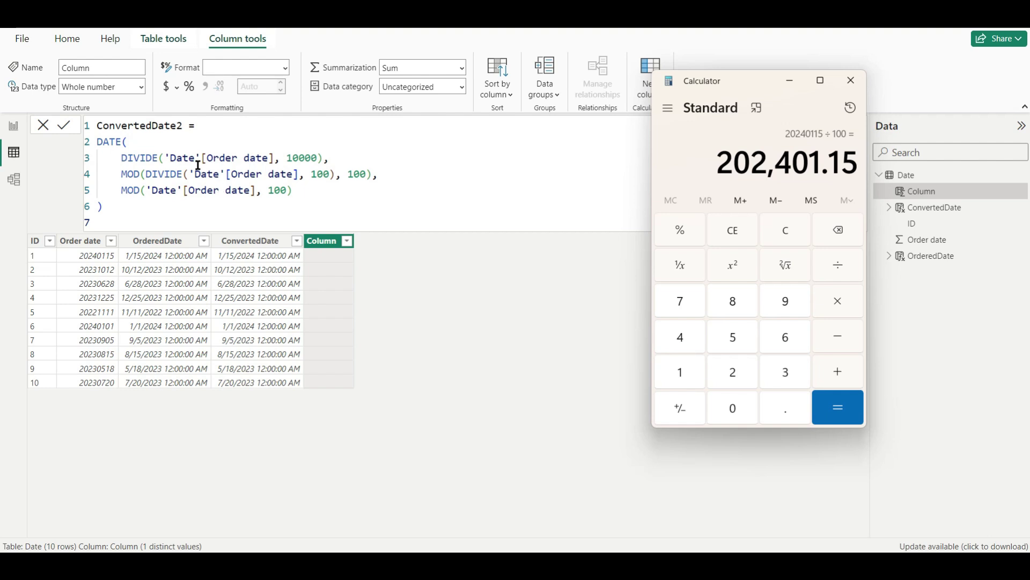
pyautogui.press('Return')
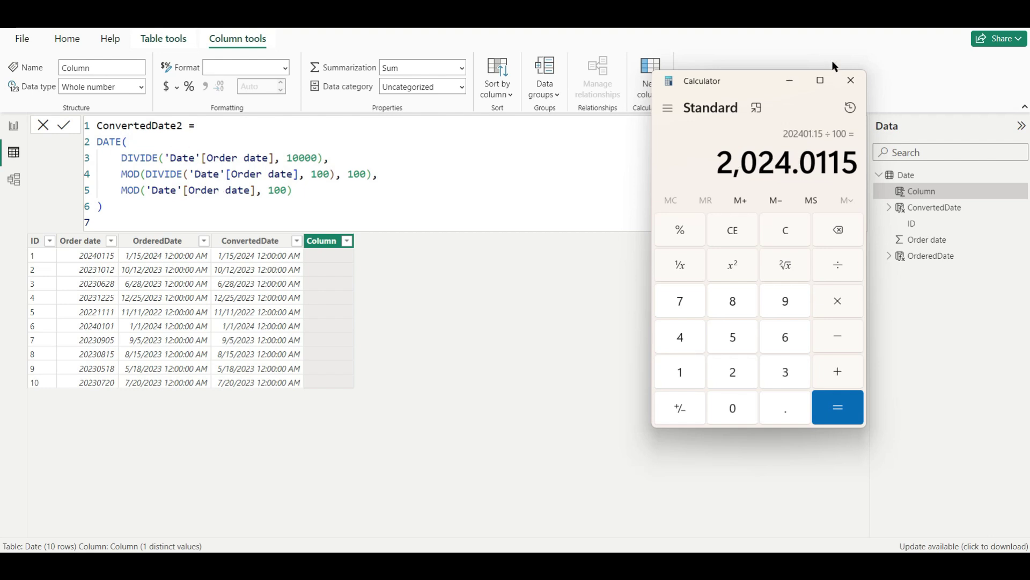
pyautogui.click(789, 80)
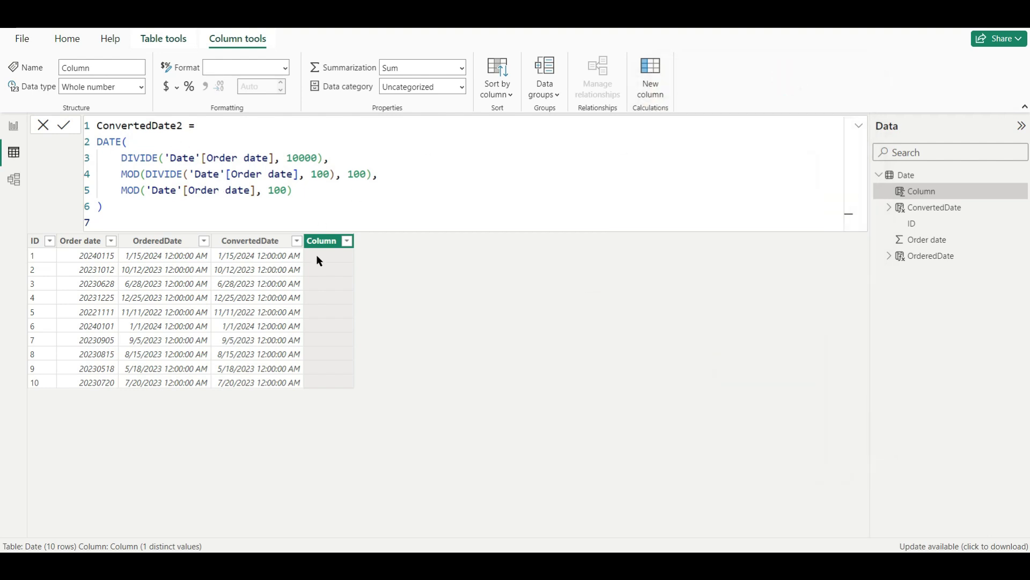
# Step: Commit the ConvertedDate2 formula and add the calculated column ConvertedDate3 = FORMAT('Date'[Order date], "0000-00-00")
pyautogui.press('Return')
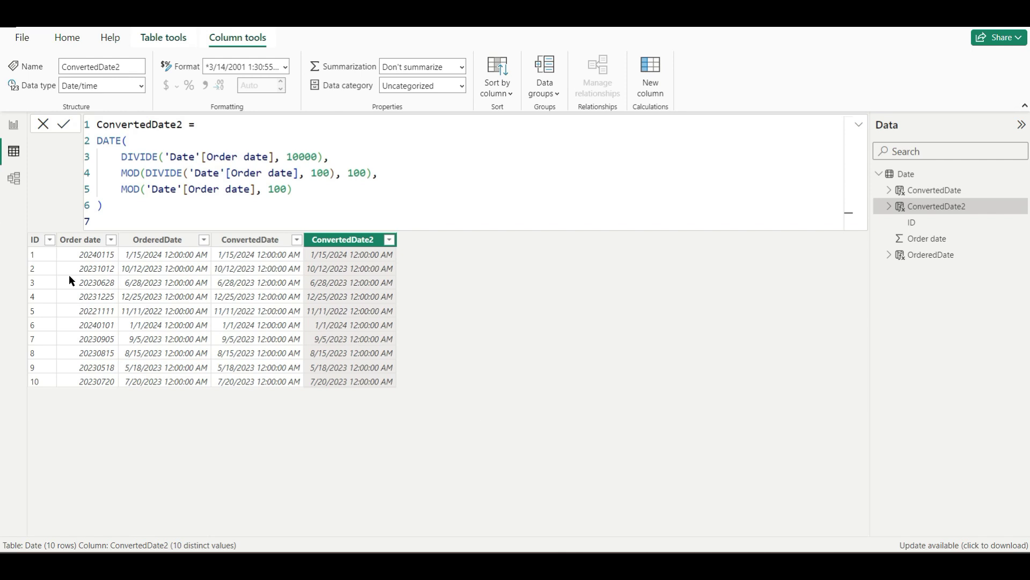
pyautogui.click(649, 65)
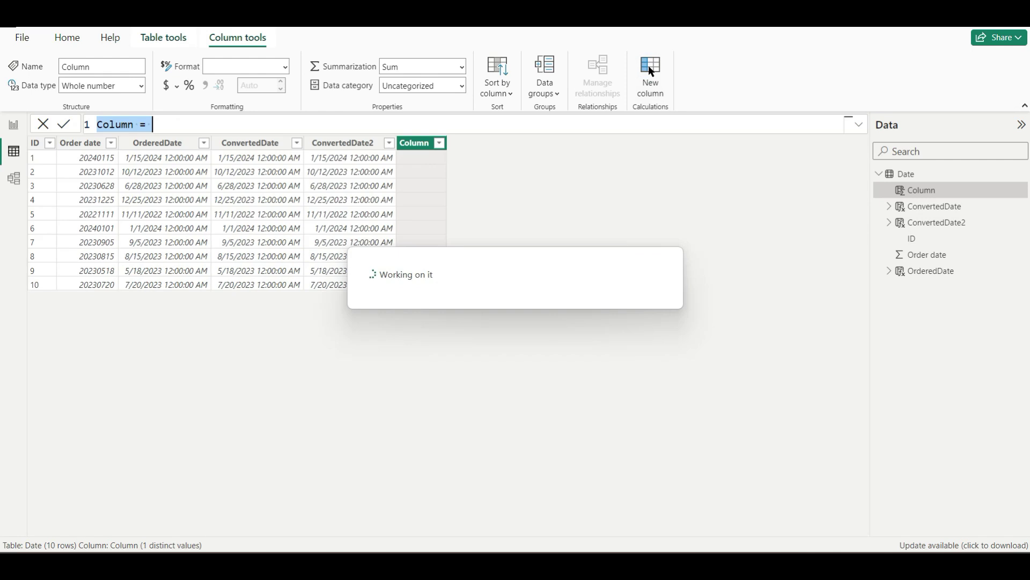
pyautogui.write('ConvertedDate3 = FORMAT(\'Date\'[Order date], "0000-00-00")')
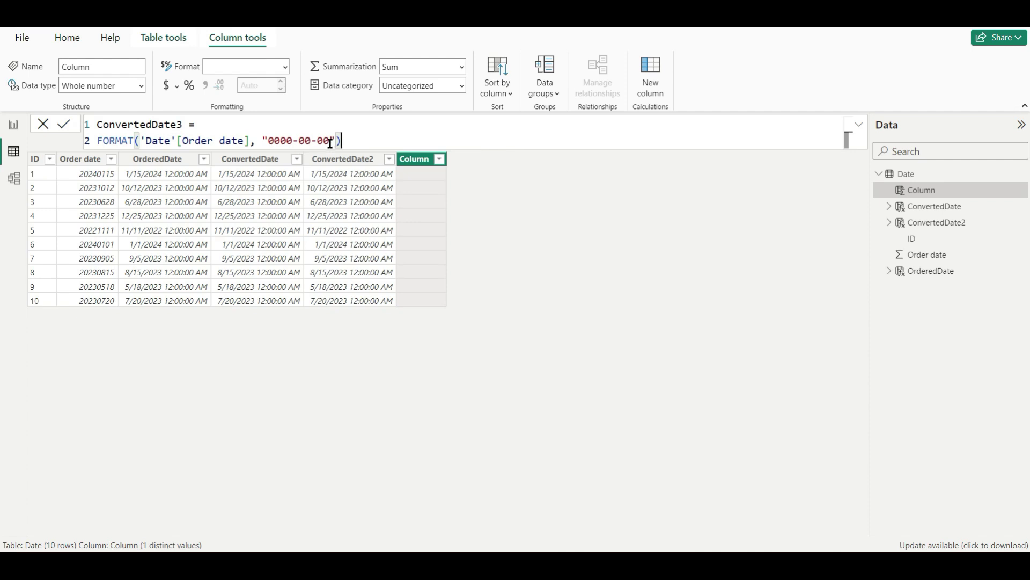
pyautogui.press('Return')
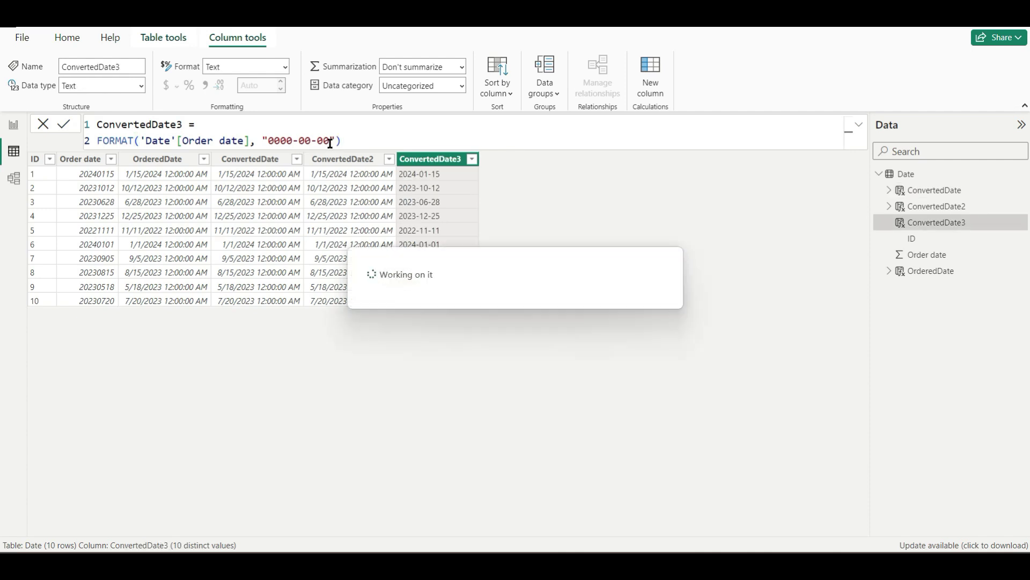